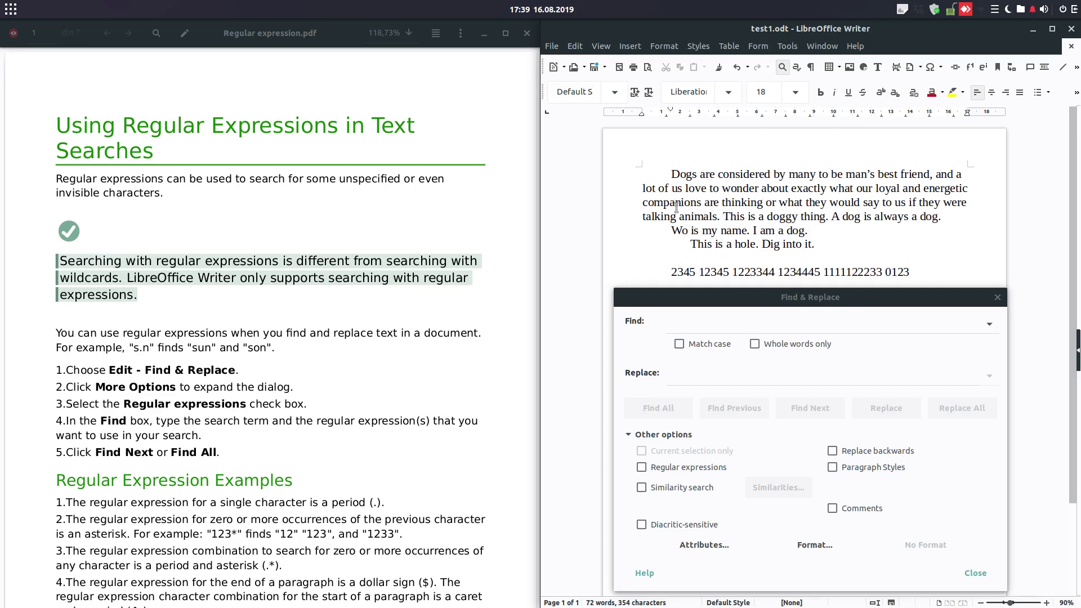
- Toggle Regular expressions on and off and glance at the regex guide PDF
{"action": "left_click", "coordinate": [789, 323]}
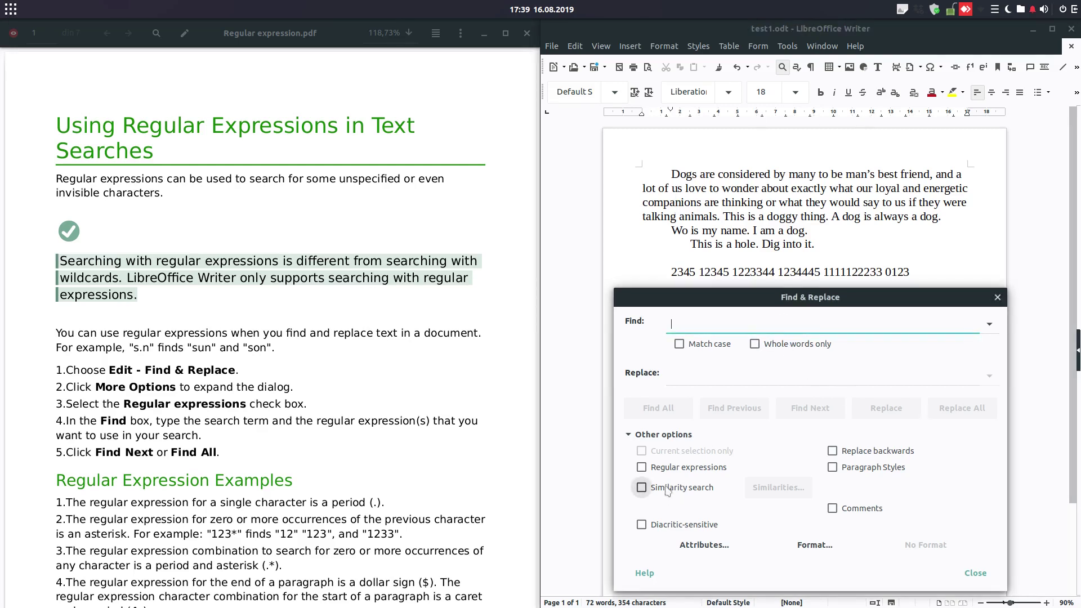
{"action": "left_click", "coordinate": [708, 473]}
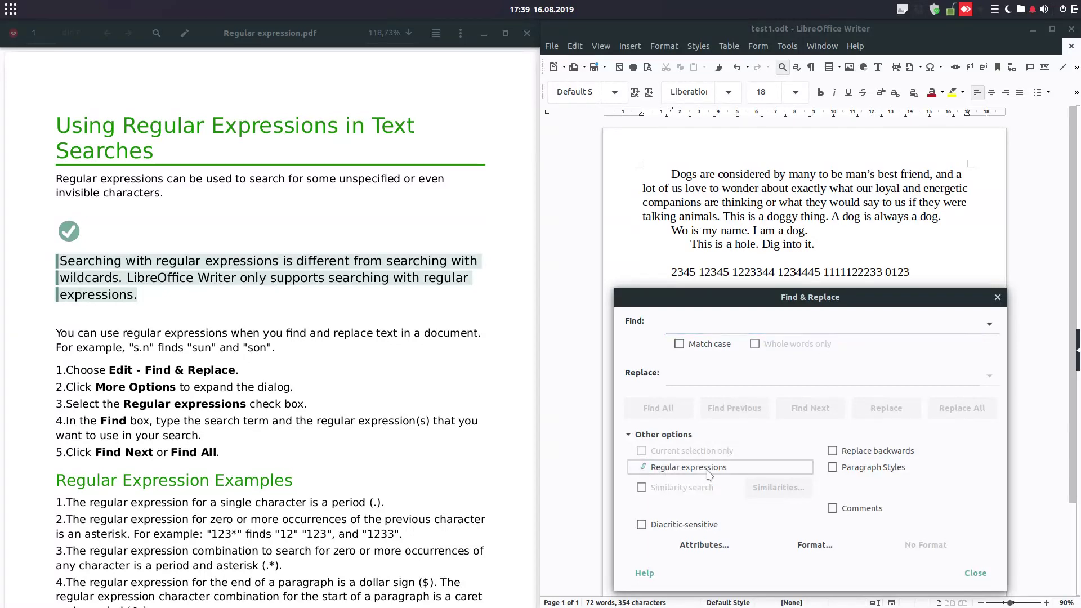
{"action": "left_click", "coordinate": [708, 474]}
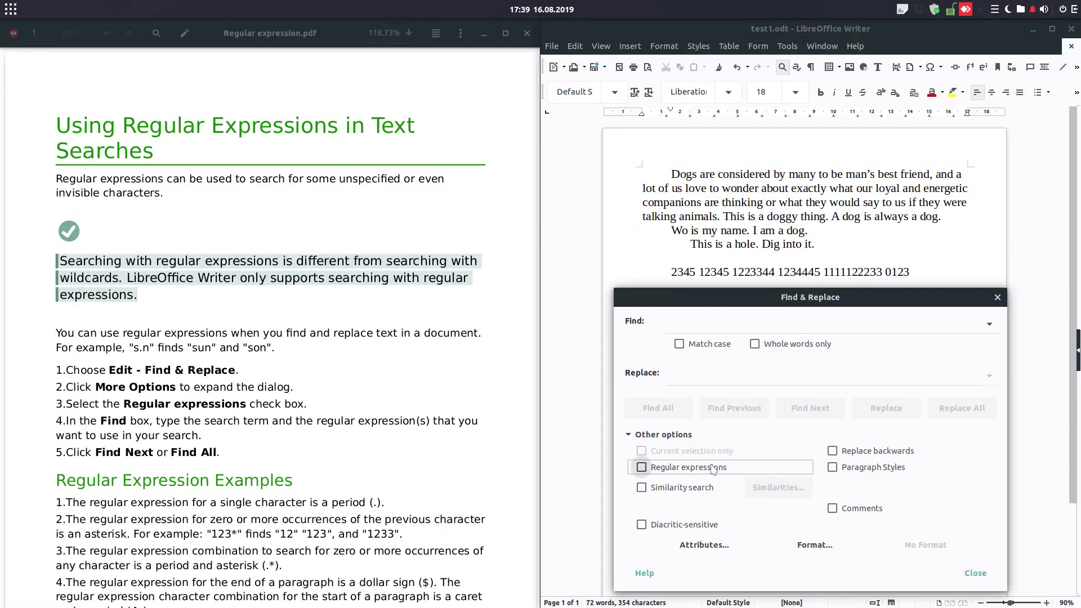
{"action": "left_click", "coordinate": [289, 208]}
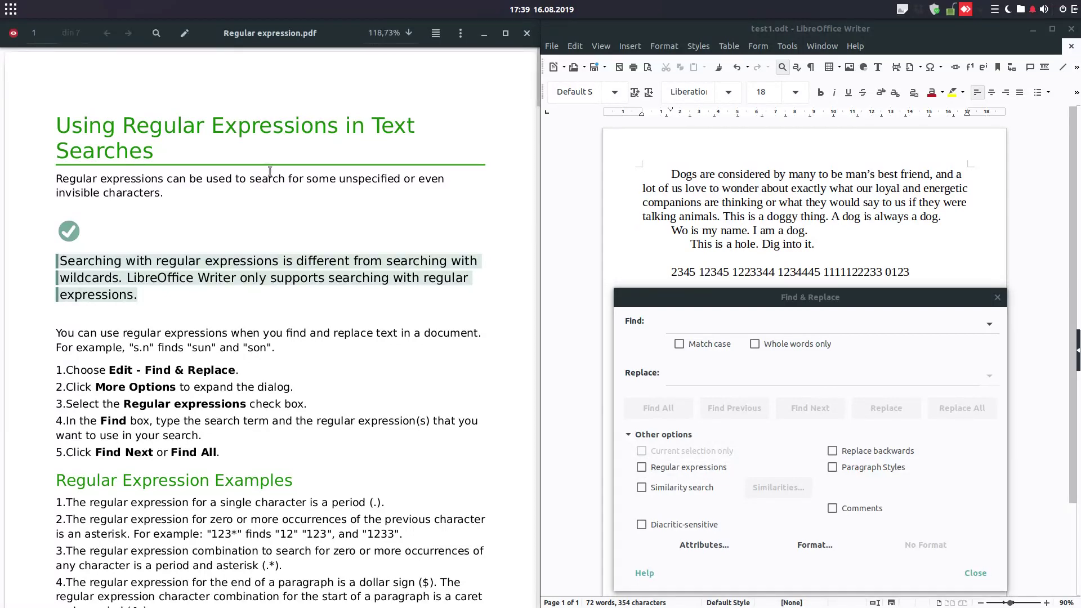
{"action": "left_click", "coordinate": [783, 322]}
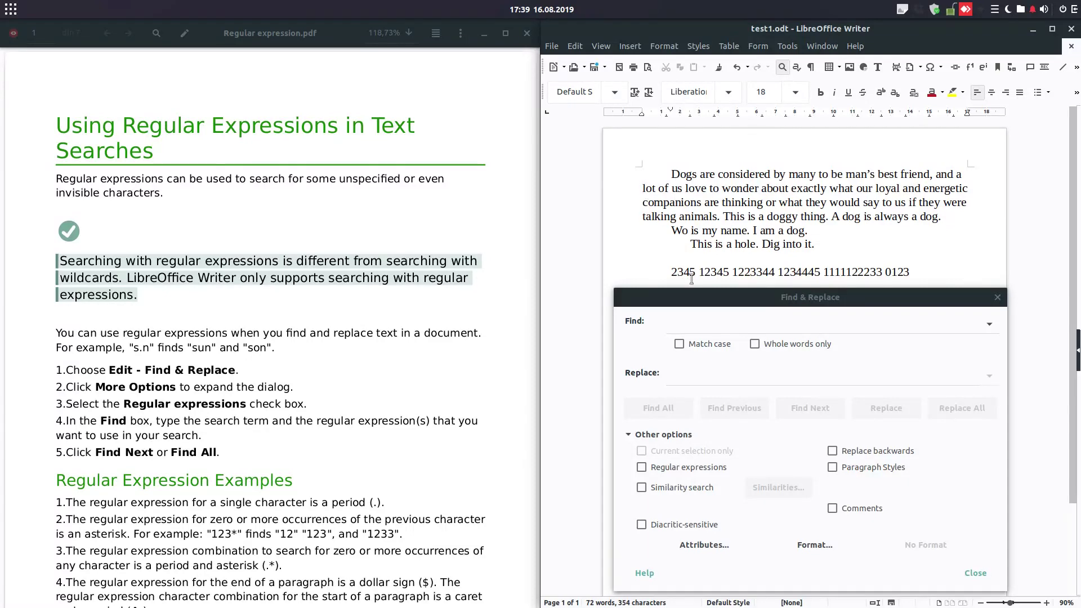
- Find All for the plain text 'abc', then erase the search term
{"action": "left_click", "coordinate": [691, 323]}
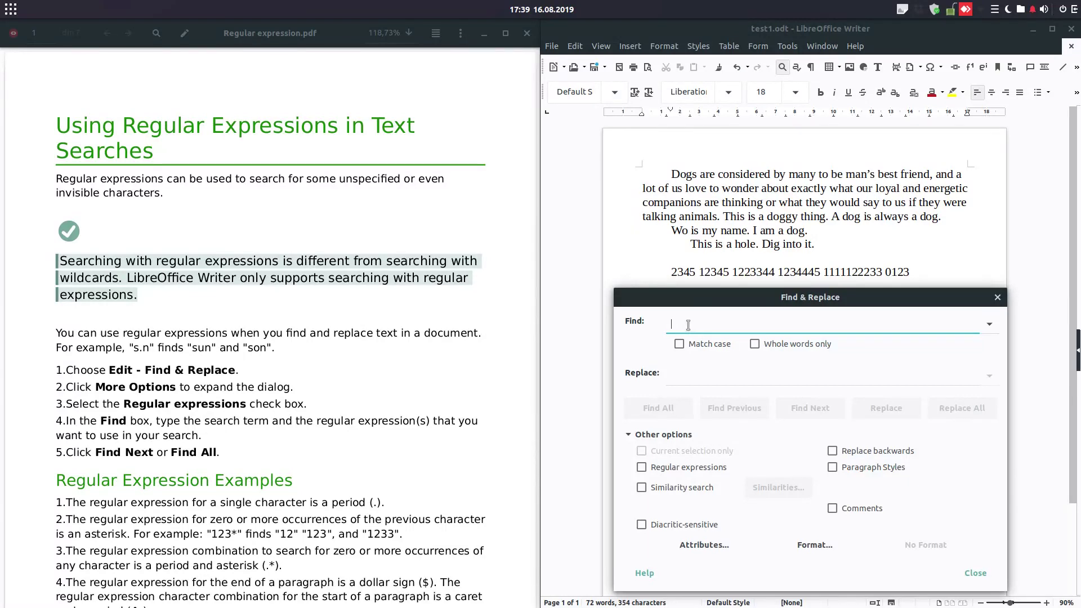
{"action": "type", "text": "a"}
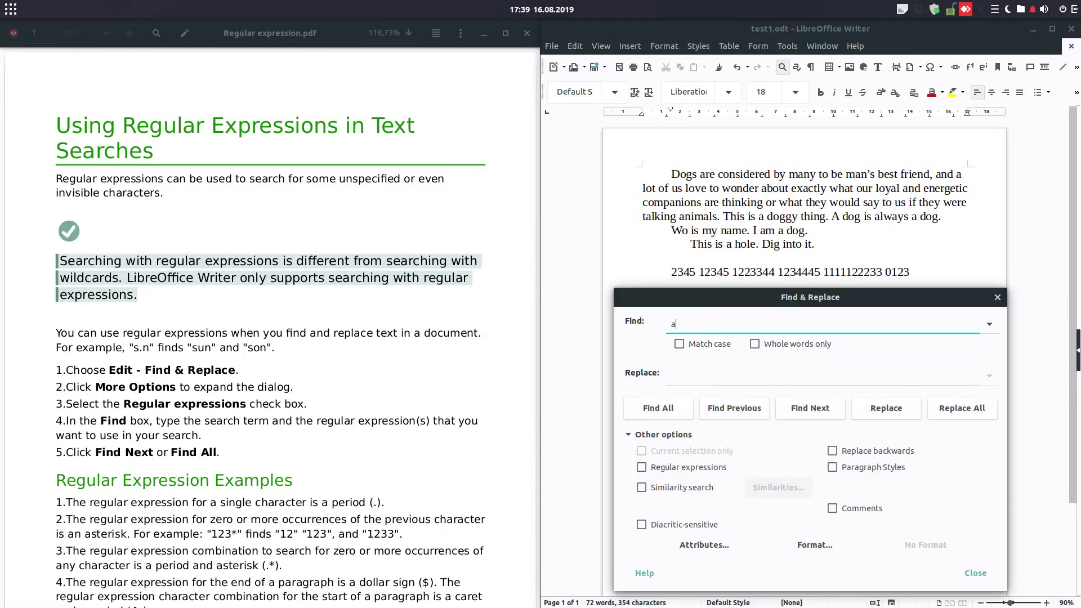
{"action": "type", "text": "bc"}
{"action": "left_click", "coordinate": [658, 407]}
{"action": "left_click", "coordinate": [735, 294]}
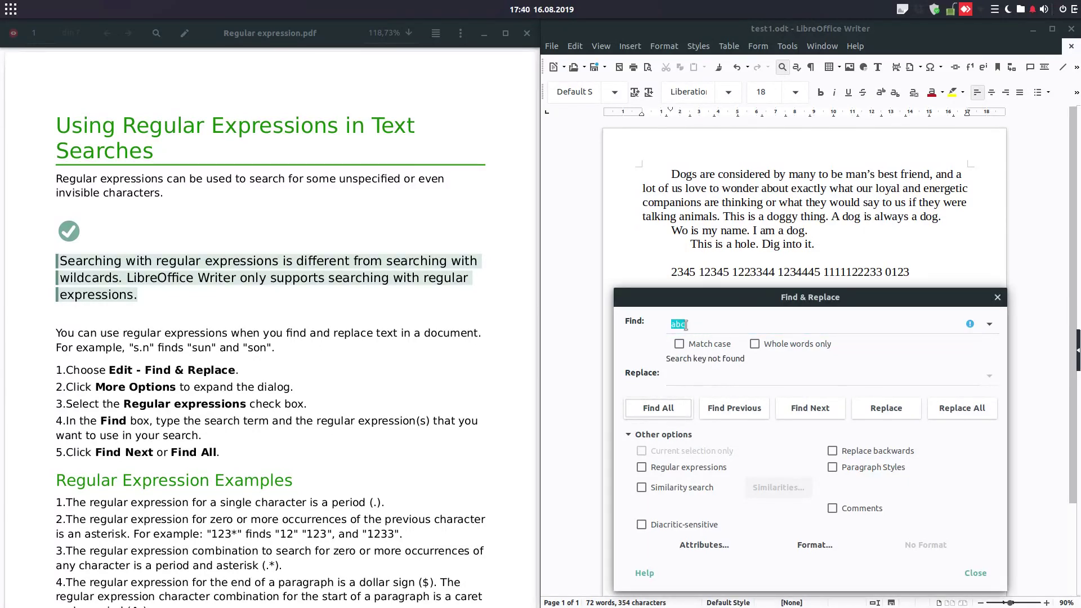
{"action": "left_click", "coordinate": [677, 210]}
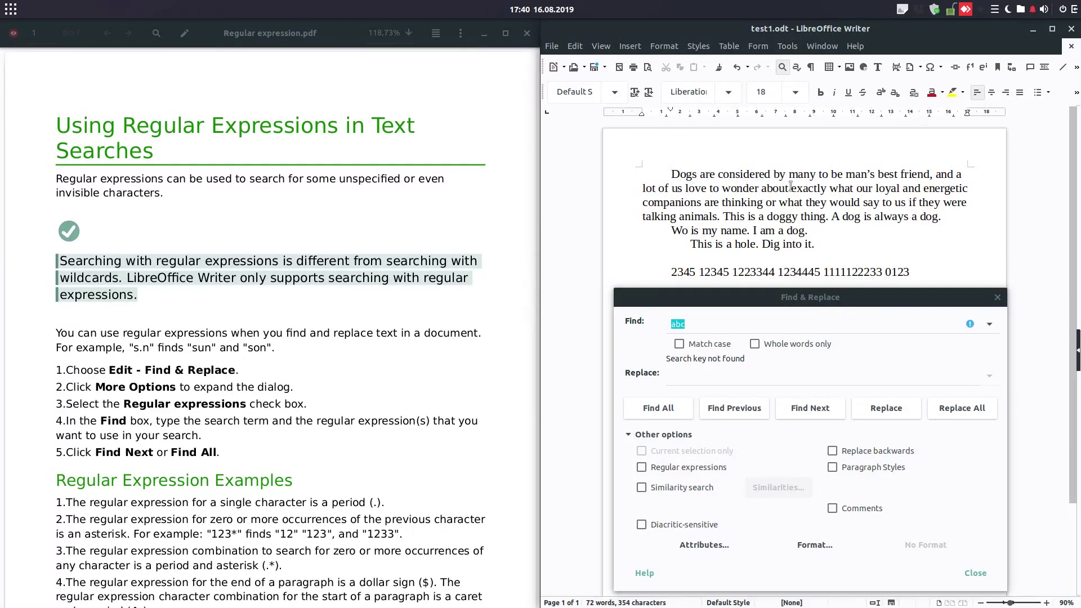
{"action": "left_click", "coordinate": [662, 344]}
{"action": "left_click", "coordinate": [704, 325]}
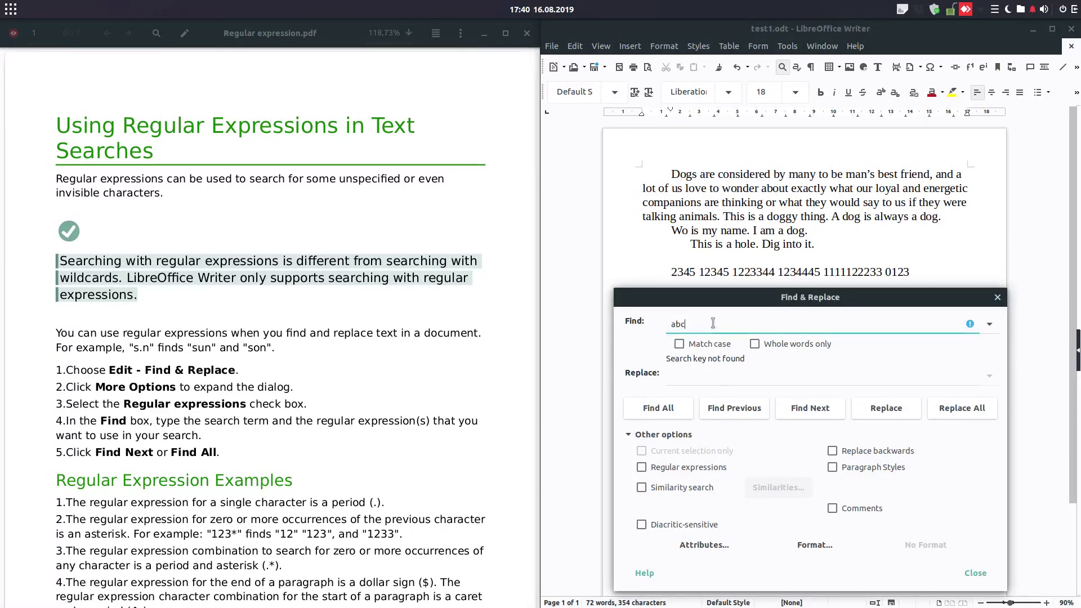
{"action": "key", "text": "BackSpace"}
{"action": "key", "text": "BackSpace"}
{"action": "key", "text": "BackSpace"}
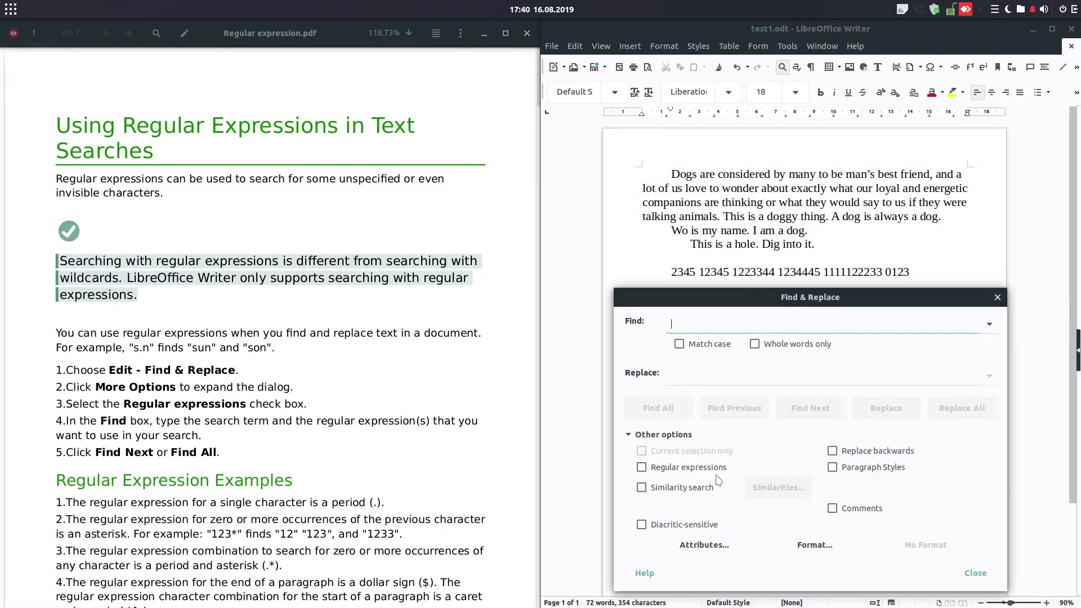
- With Regular expressions on, Find All for [abc] to highlight all 34 a, b, c letters
{"action": "left_click", "coordinate": [641, 467]}
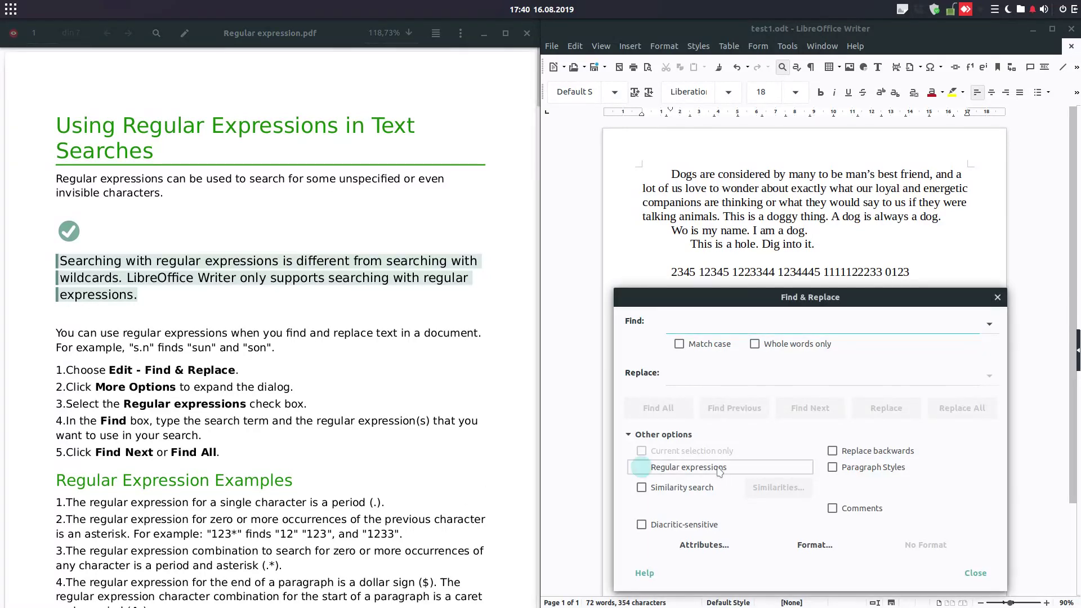
{"action": "left_click", "coordinate": [701, 324]}
{"action": "type", "text": "[]"}
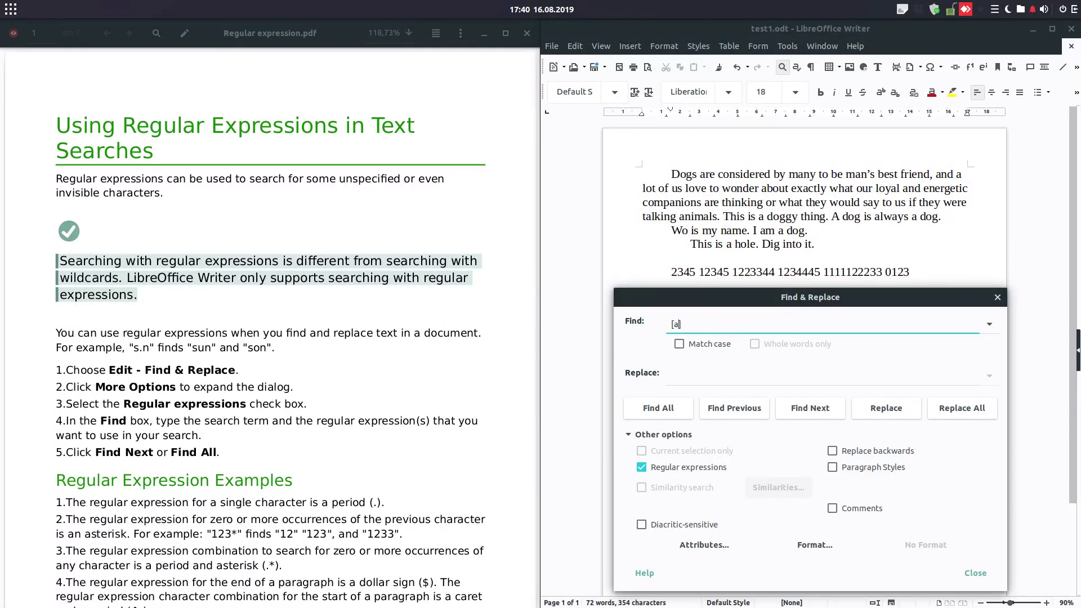
{"action": "left_click", "coordinate": [658, 407]}
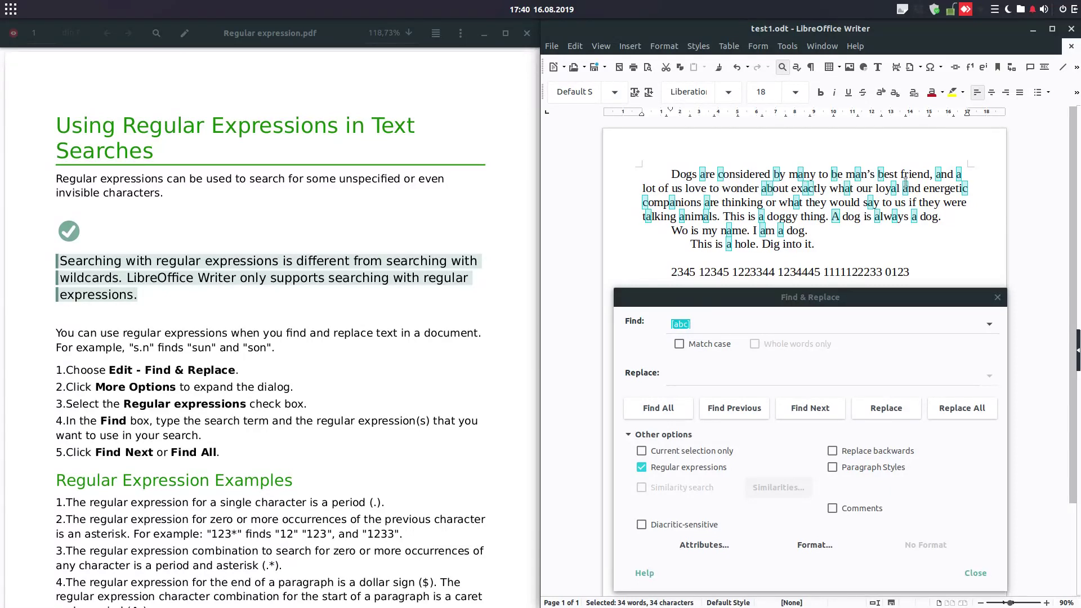
{"action": "left_click", "coordinate": [799, 302]}
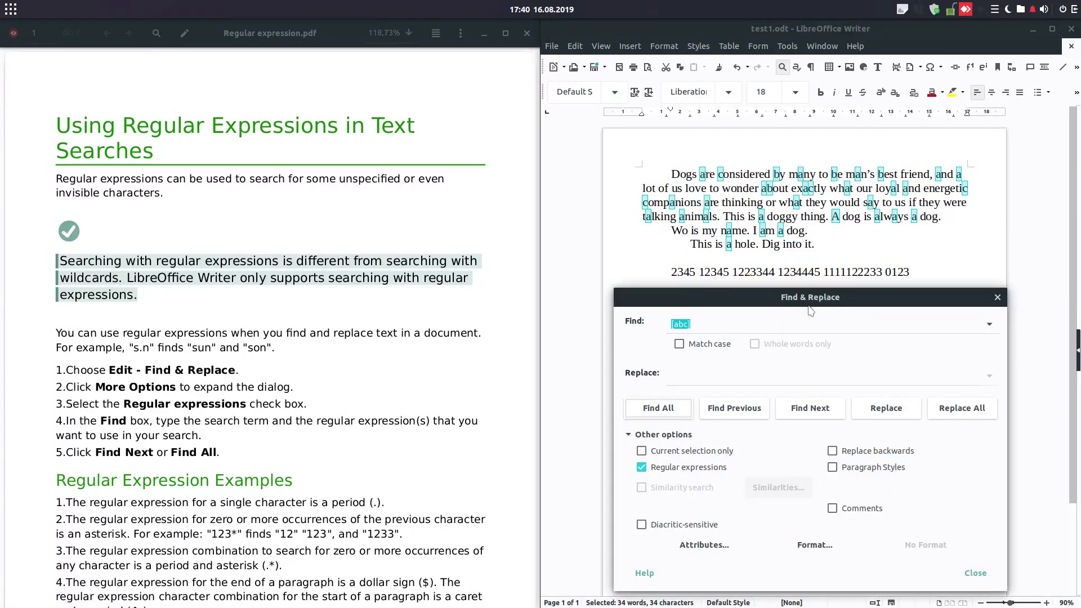
{"action": "left_click", "coordinate": [718, 330]}
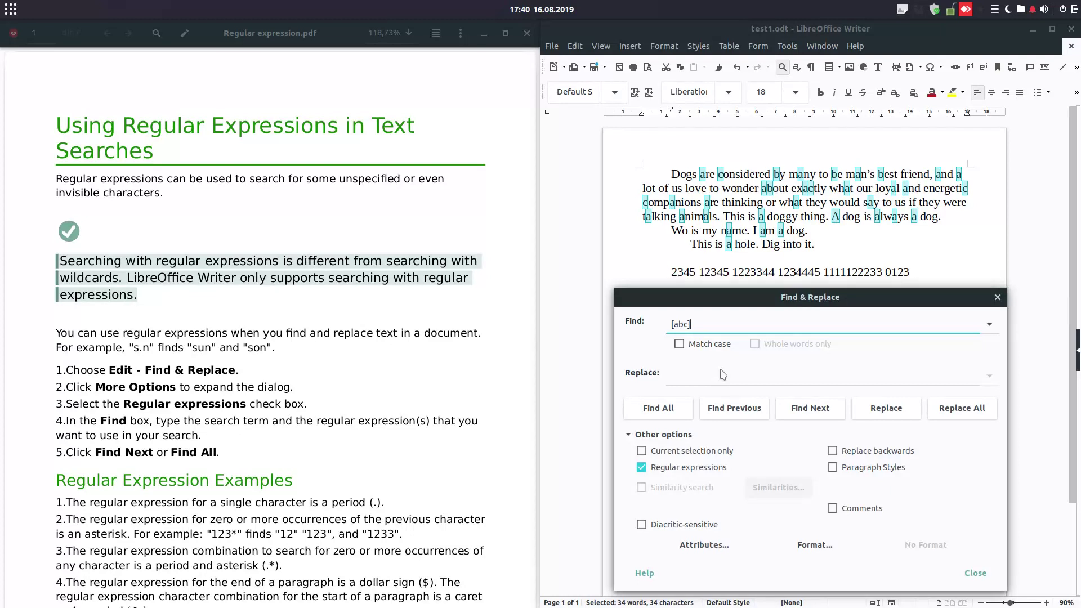
{"action": "left_click", "coordinate": [256, 401]}
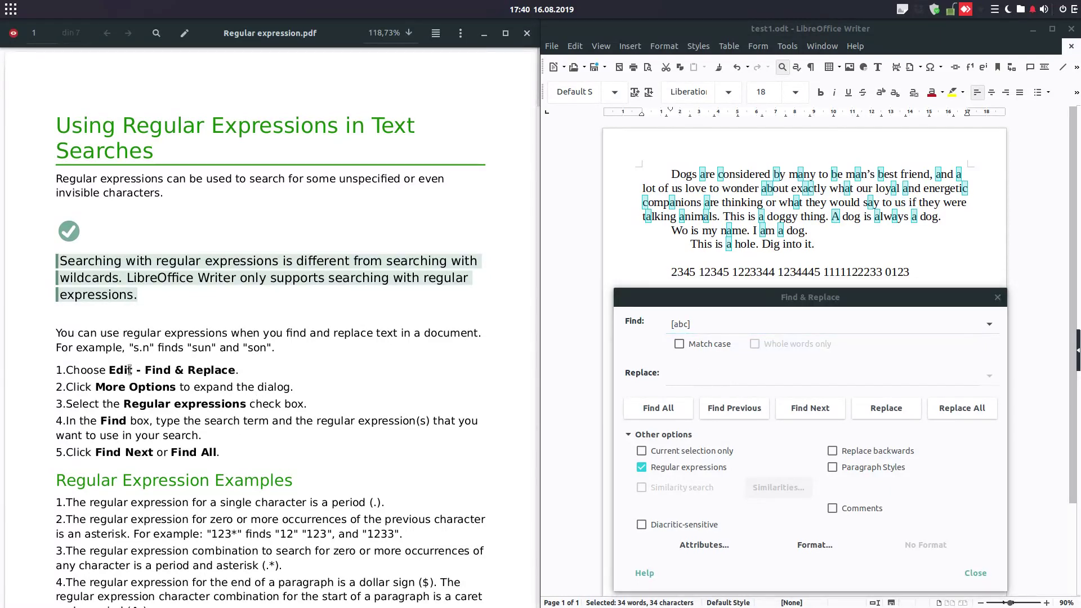
{"action": "left_click", "coordinate": [600, 46]}
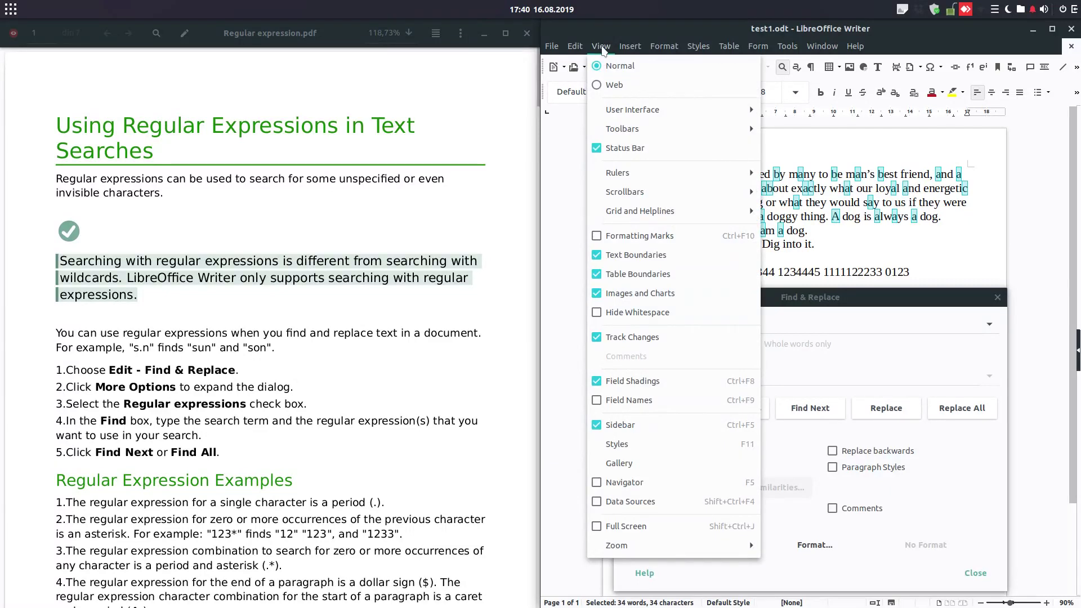
{"action": "mouse_move", "coordinate": [575, 46]}
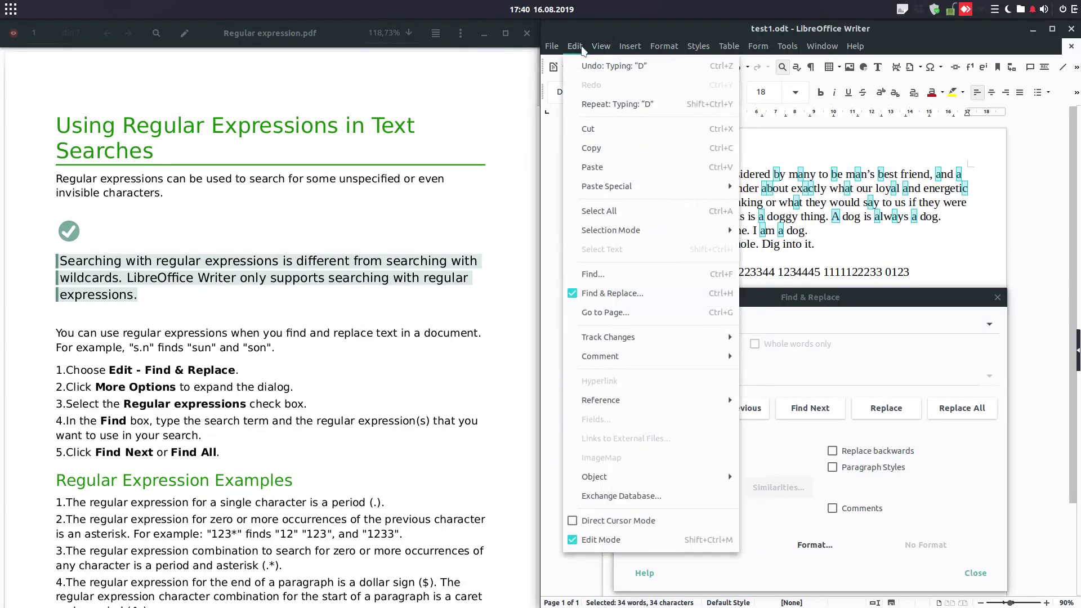
{"action": "left_click", "coordinate": [617, 298]}
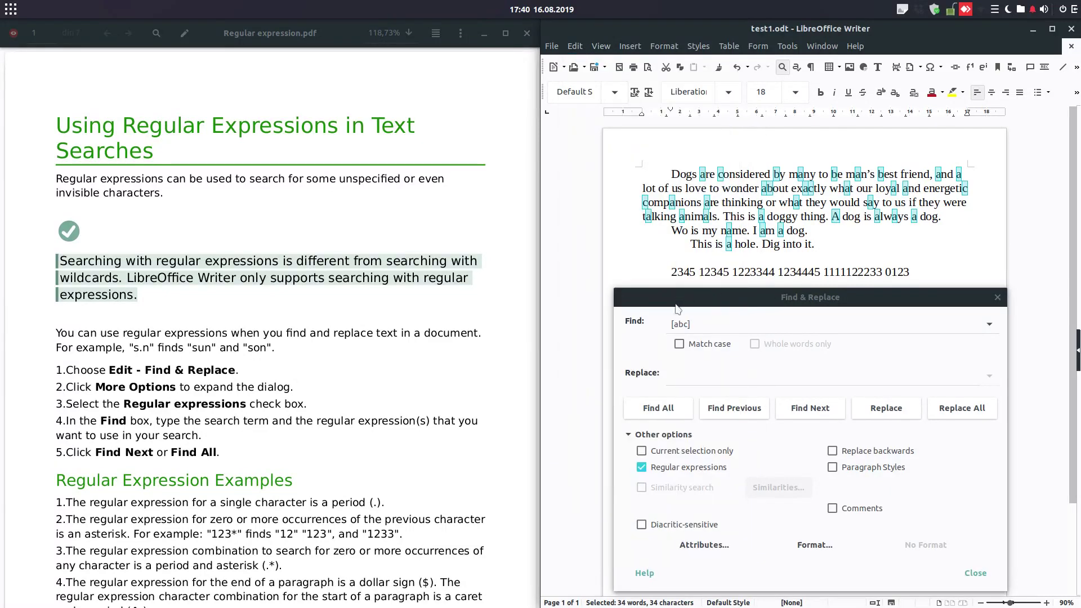
{"action": "left_click", "coordinate": [997, 297]}
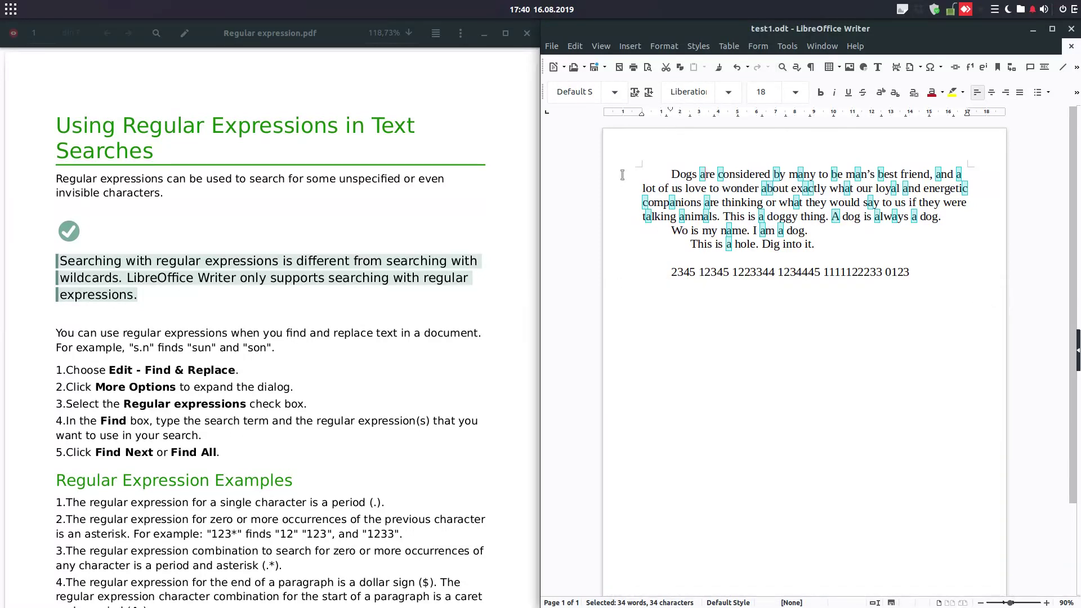
{"action": "left_click", "coordinate": [581, 49]}
{"action": "left_click", "coordinate": [617, 290]}
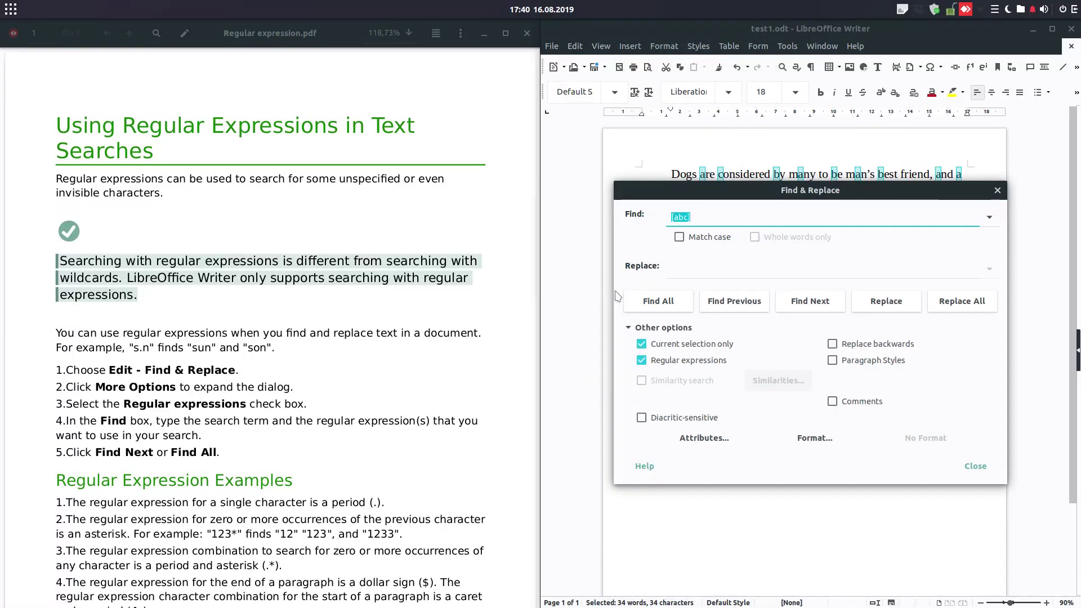
{"action": "left_click_drag", "start_coordinate": [787, 191], "coordinate": [788, 294]}
{"action": "left_click", "coordinate": [588, 334]}
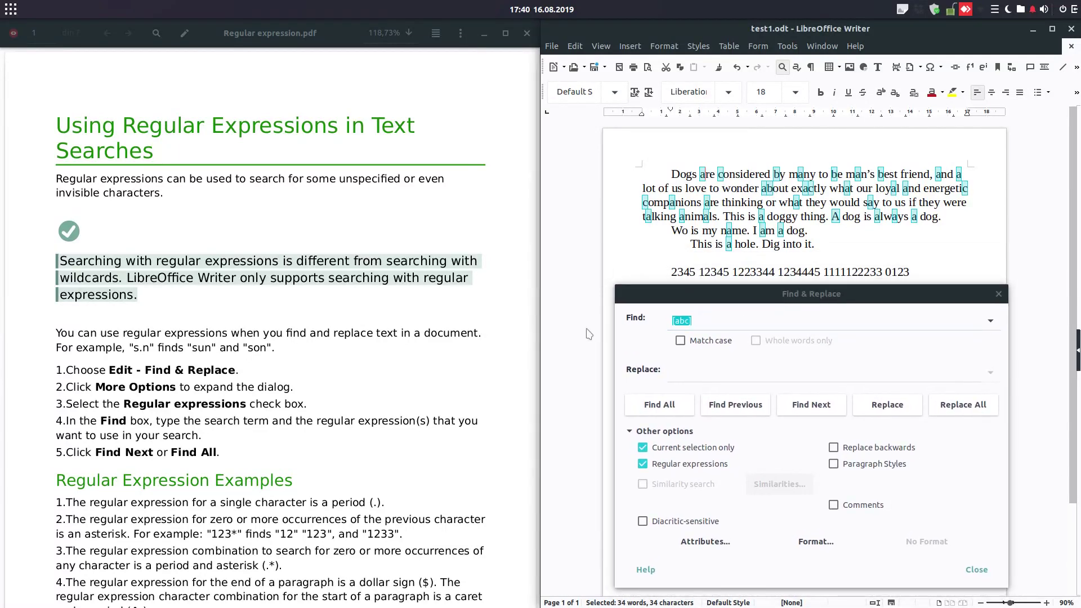
{"action": "left_click", "coordinate": [671, 482]}
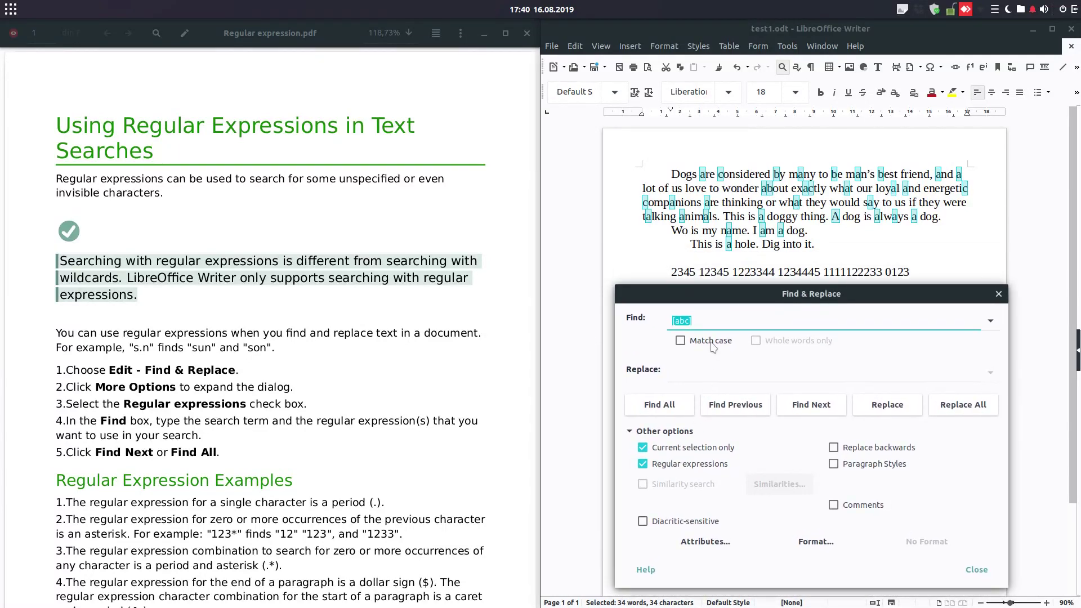
{"action": "left_click", "coordinate": [695, 451]}
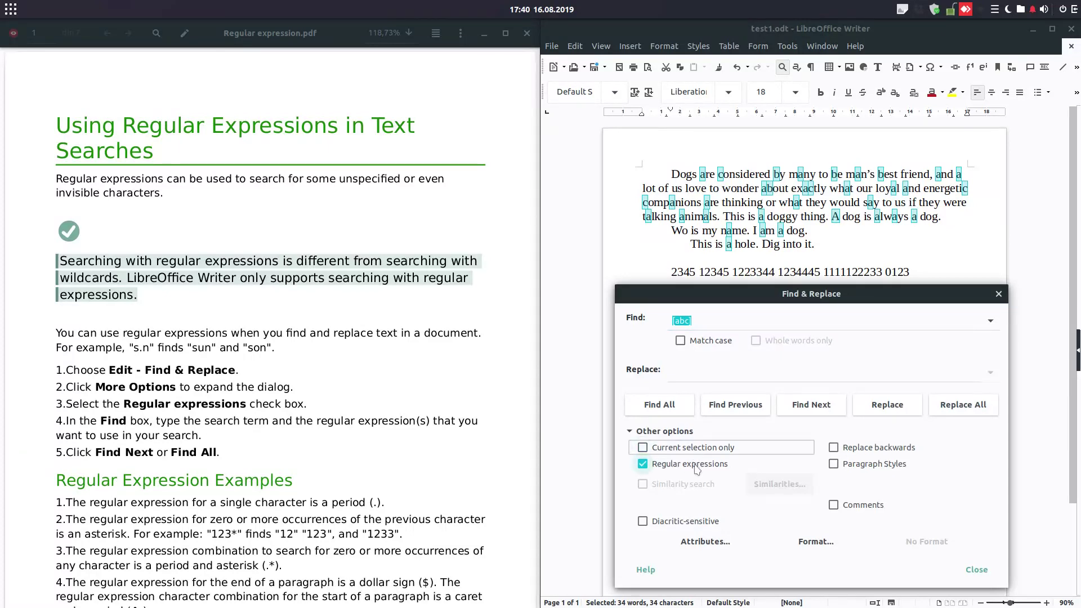
{"action": "left_click", "coordinate": [697, 467]}
{"action": "left_click", "coordinate": [697, 467]}
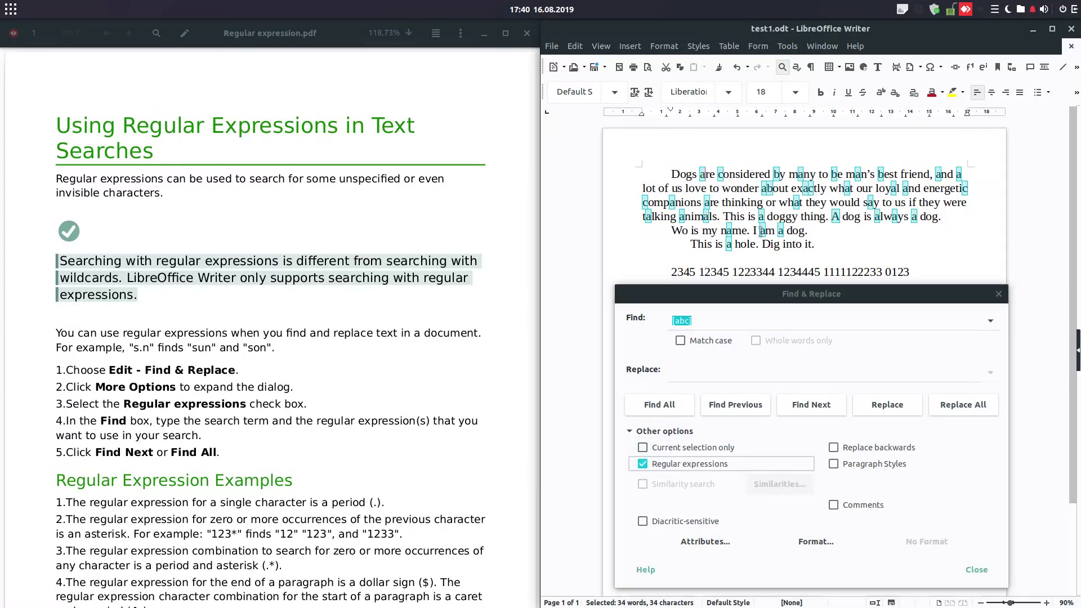
{"action": "left_click", "coordinate": [521, 364]}
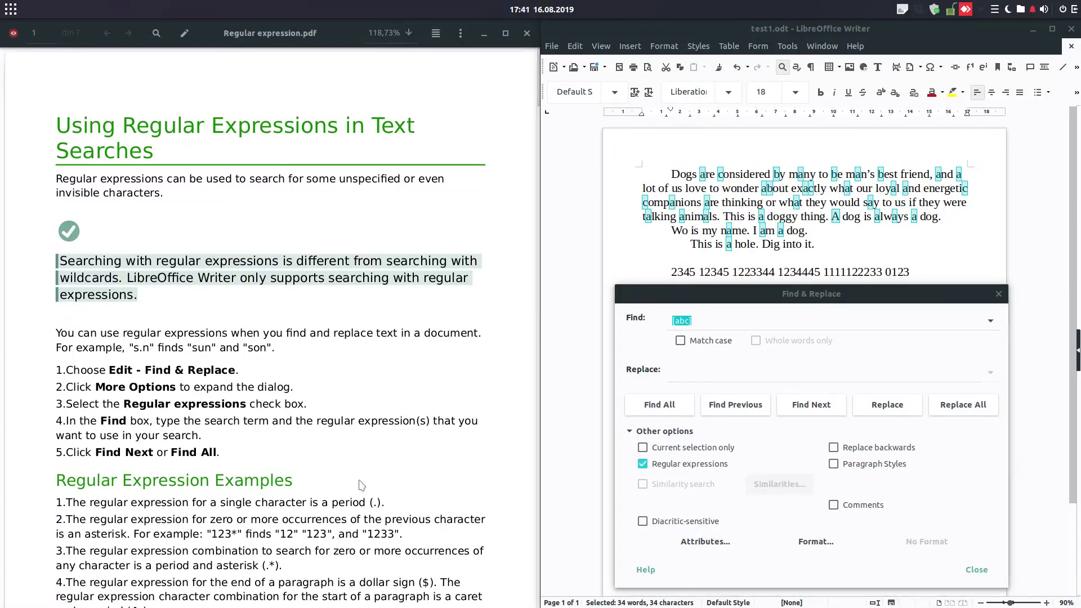
- Replace the [abc] pattern with d.g and Find All, matching dog and Dig
{"action": "scroll", "coordinate": [358, 486], "scroll_direction": "down", "scroll_amount": 5}
{"action": "scroll", "coordinate": [358, 485], "scroll_direction": "down", "scroll_amount": 9}
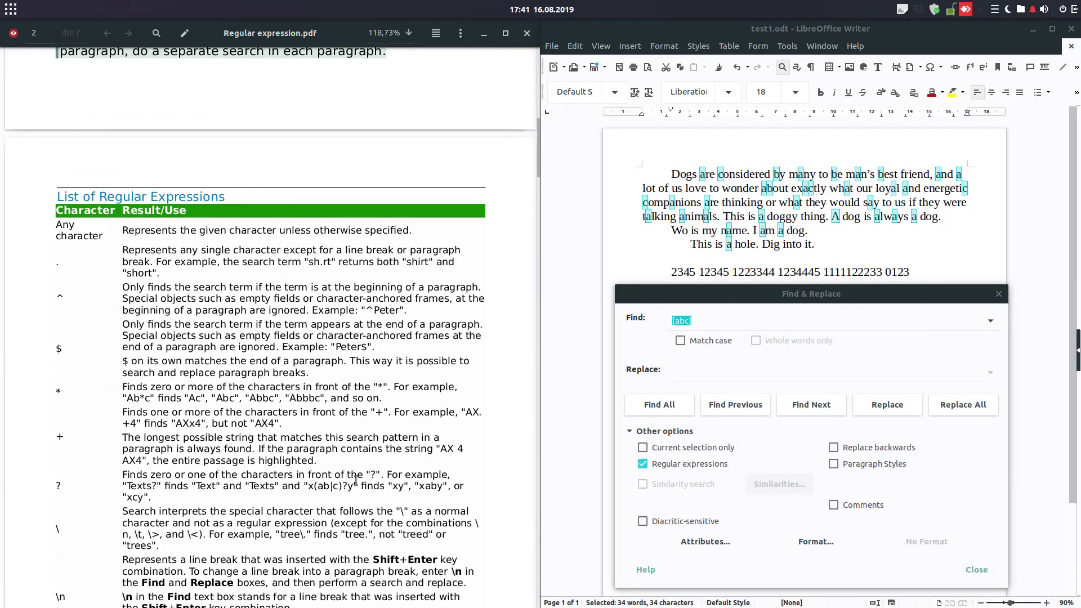
{"action": "scroll", "coordinate": [355, 480], "scroll_direction": "down", "scroll_amount": 1}
{"action": "left_click", "coordinate": [811, 294]}
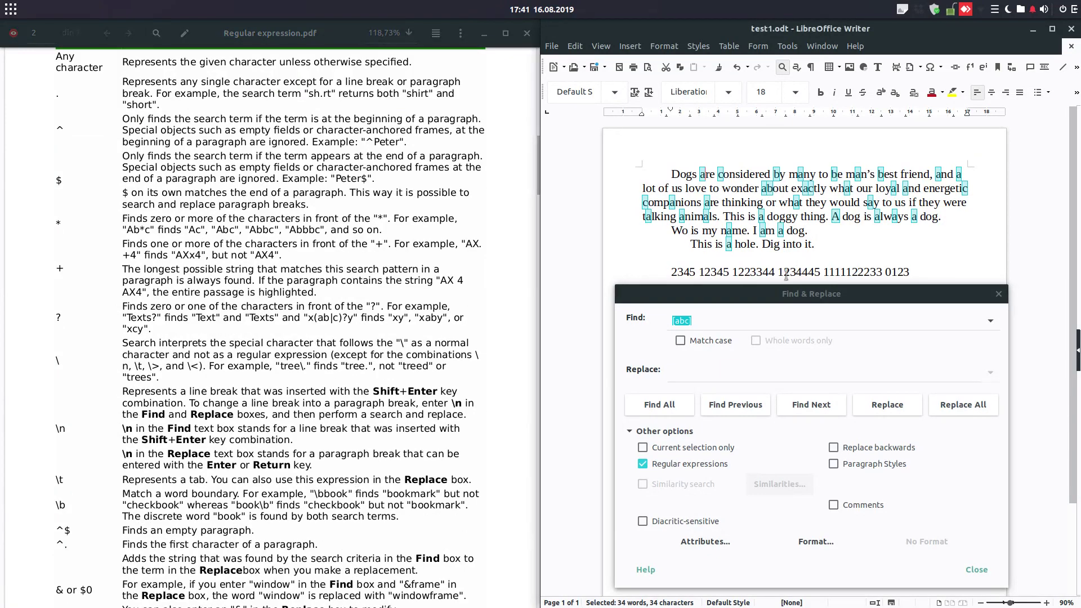
{"action": "left_click", "coordinate": [759, 319]}
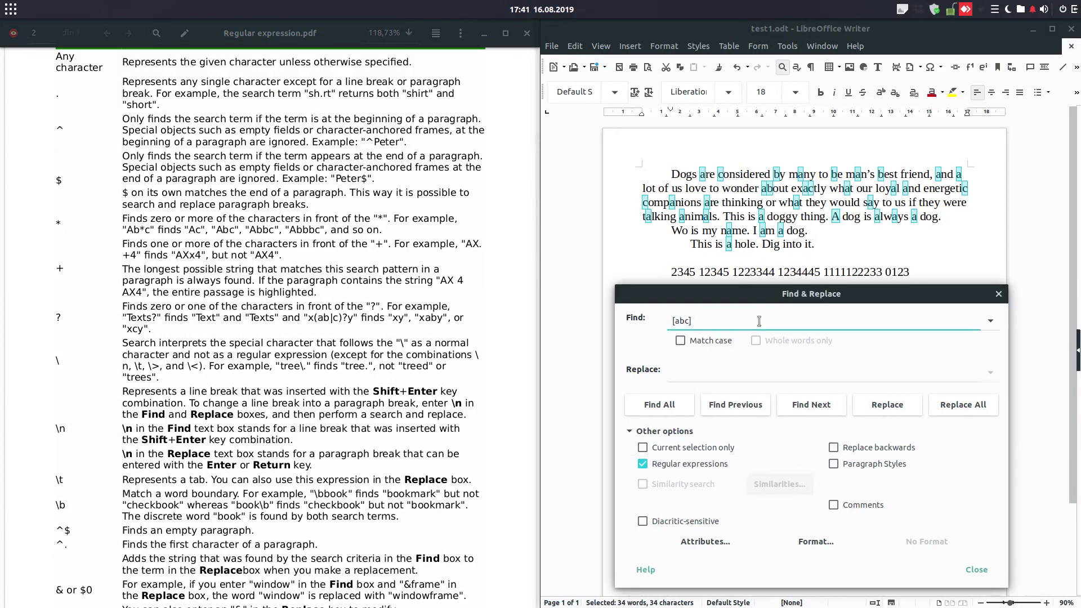
{"action": "key", "text": "BackSpace"}
{"action": "key", "text": "BackSpace"}
{"action": "key", "text": "BackSpace"}
{"action": "key", "text": "BackSpace"}
{"action": "key", "text": "BackSpace"}
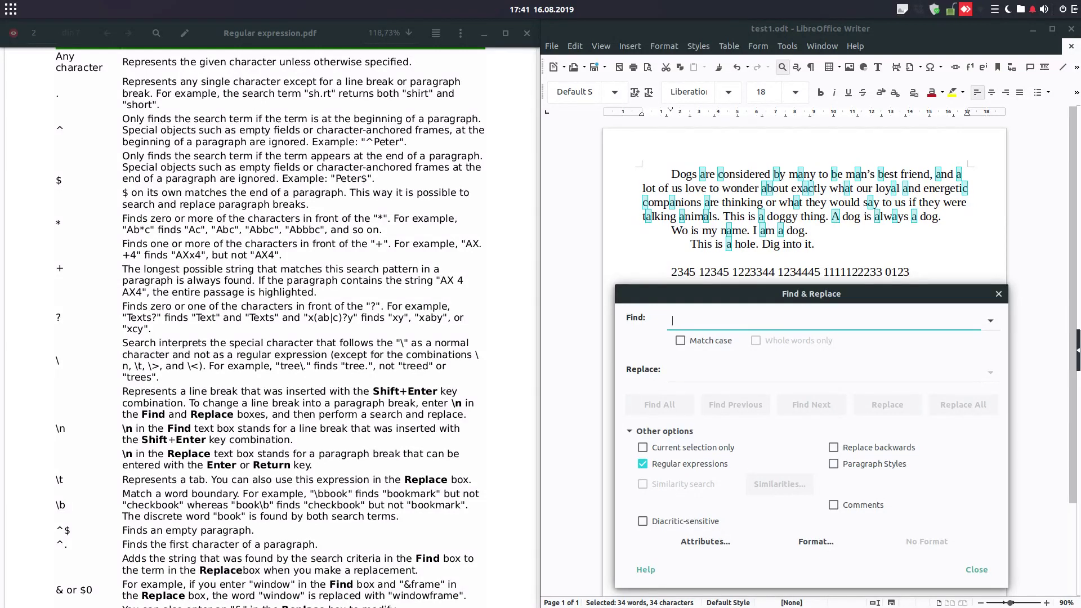
{"action": "type", "text": "d.g"}
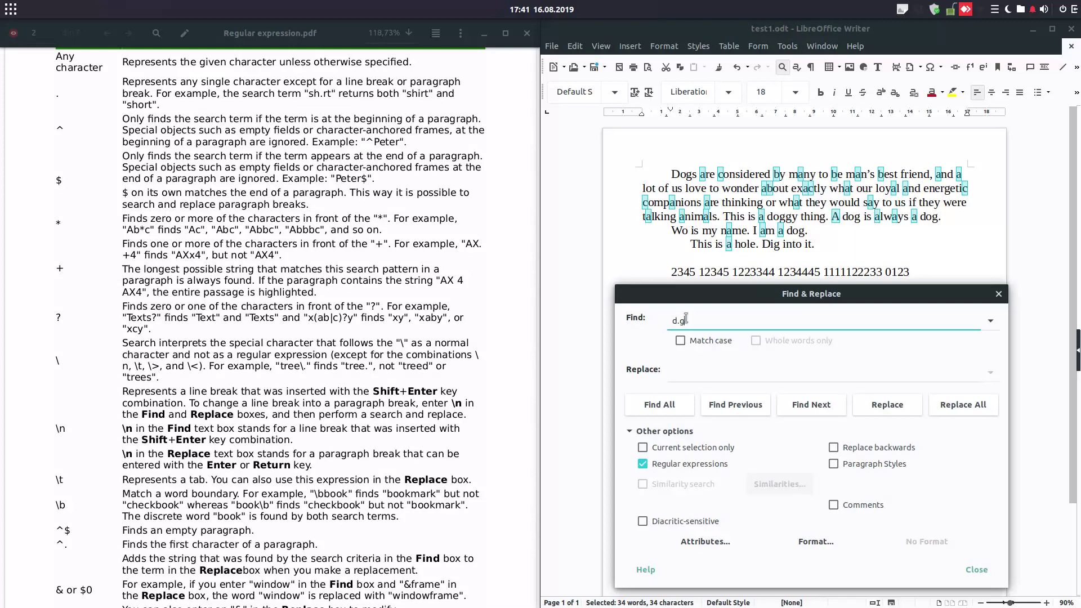
{"action": "left_click", "coordinate": [680, 401]}
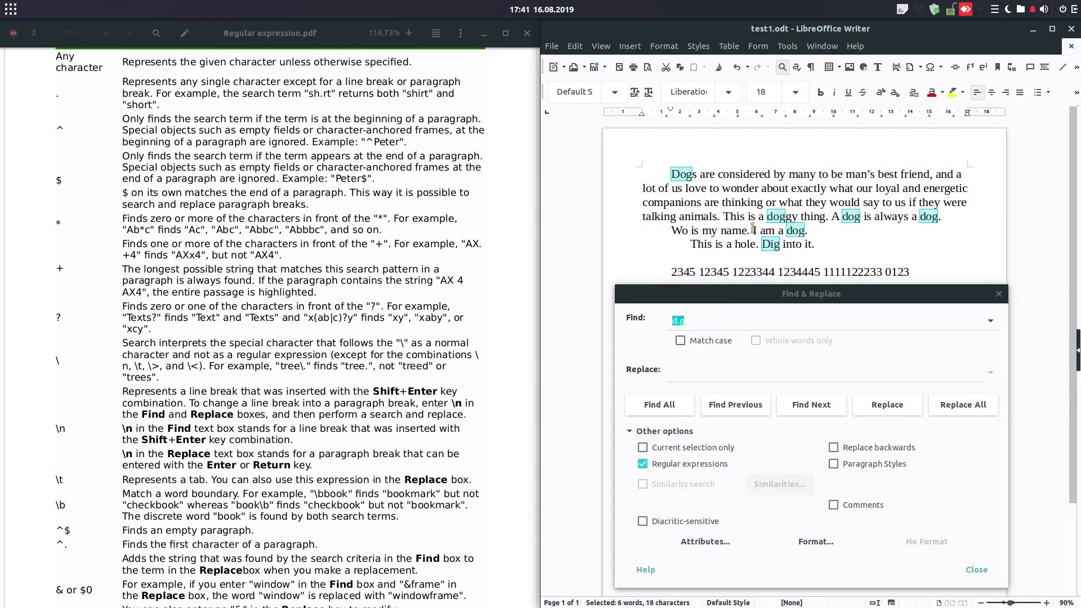
- Change the search to dog, Find All for five matches, then clear the Find box
{"action": "left_click", "coordinate": [729, 311]}
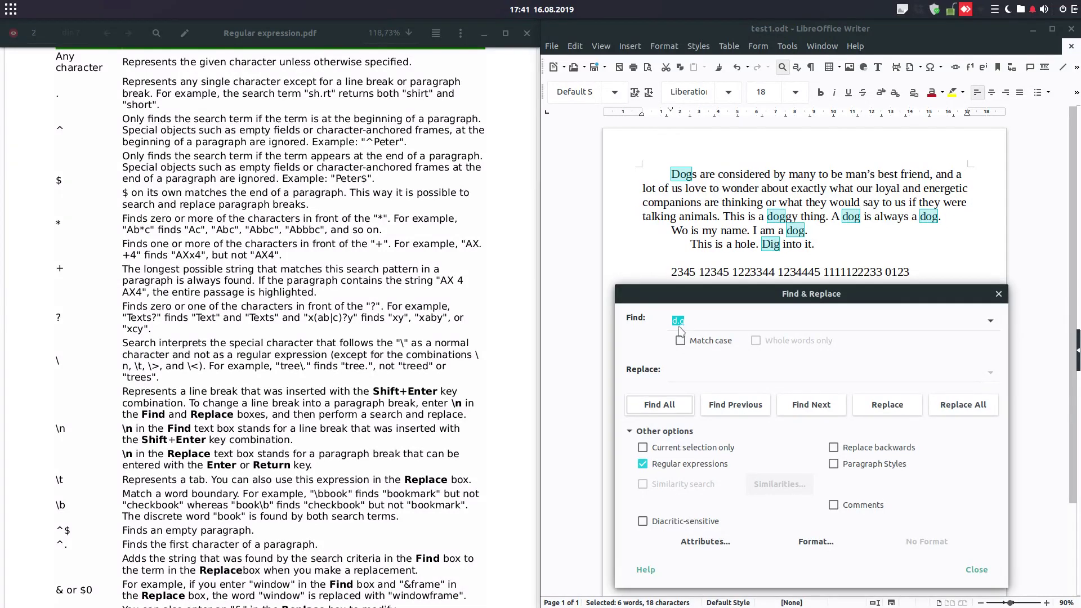
{"action": "left_click", "coordinate": [679, 322]}
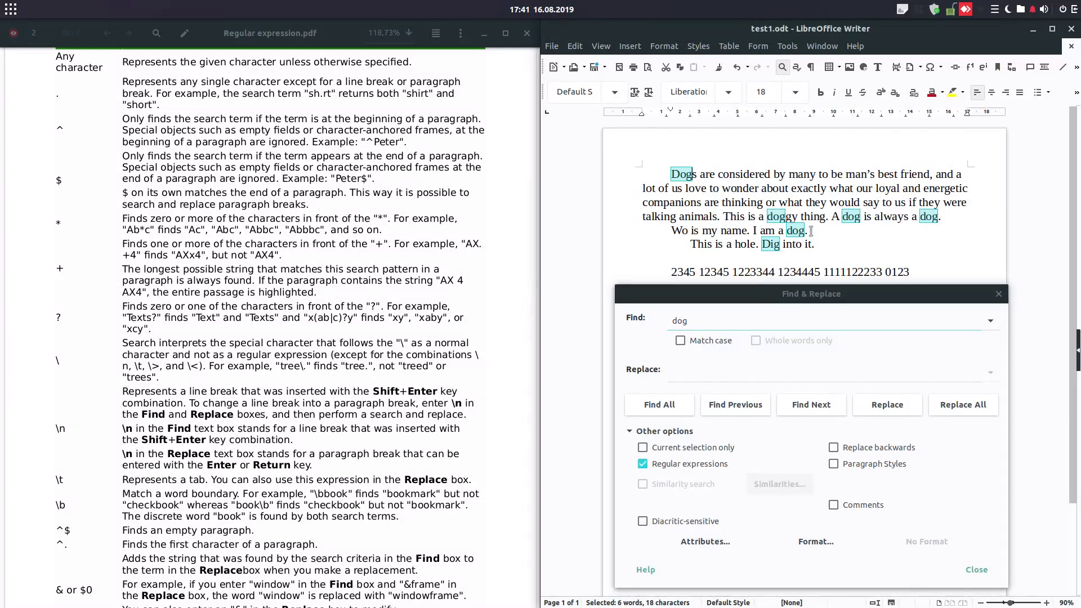
{"action": "left_click", "coordinate": [660, 405]}
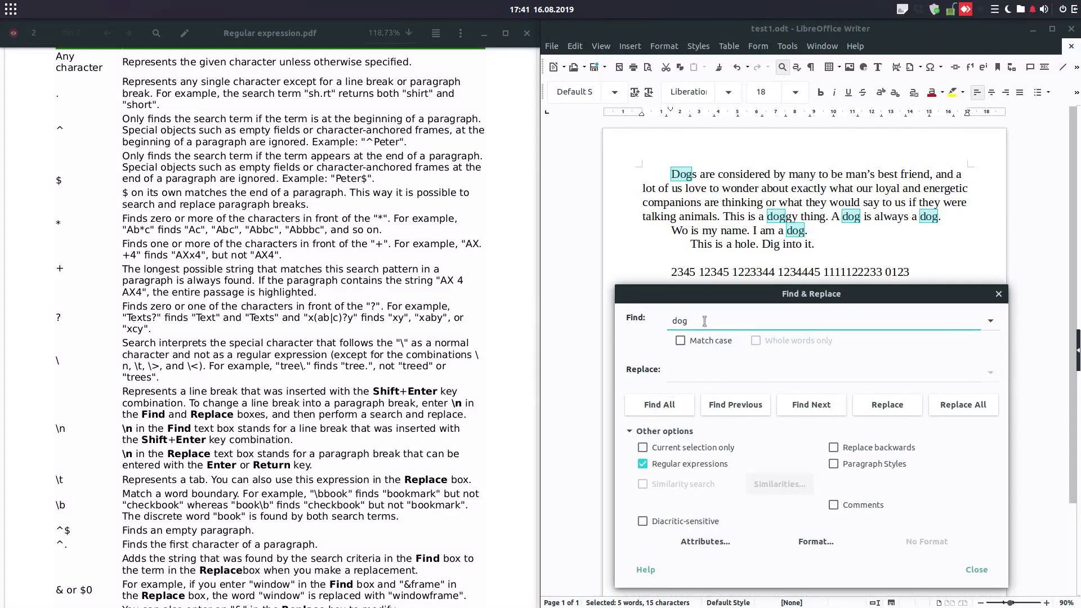
{"action": "key", "text": "BackSpace"}
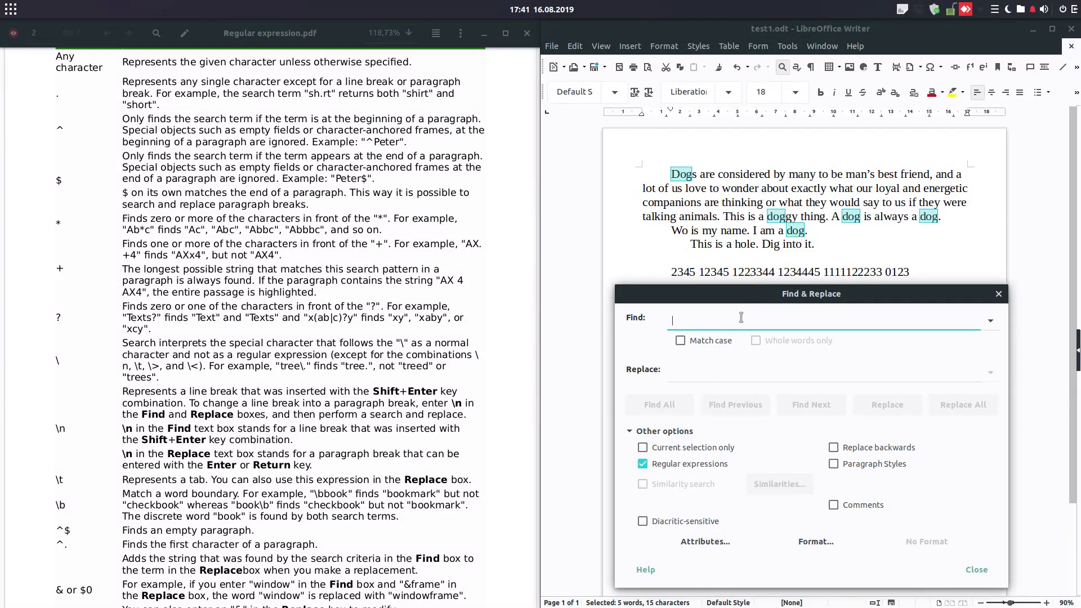
- Find All for ^dog to match only the paragraph-opening Dog, then delete the ^ anchor
{"action": "left_click", "coordinate": [693, 214]}
{"action": "left_click", "coordinate": [685, 319]}
{"action": "type", "text": "^dog"}
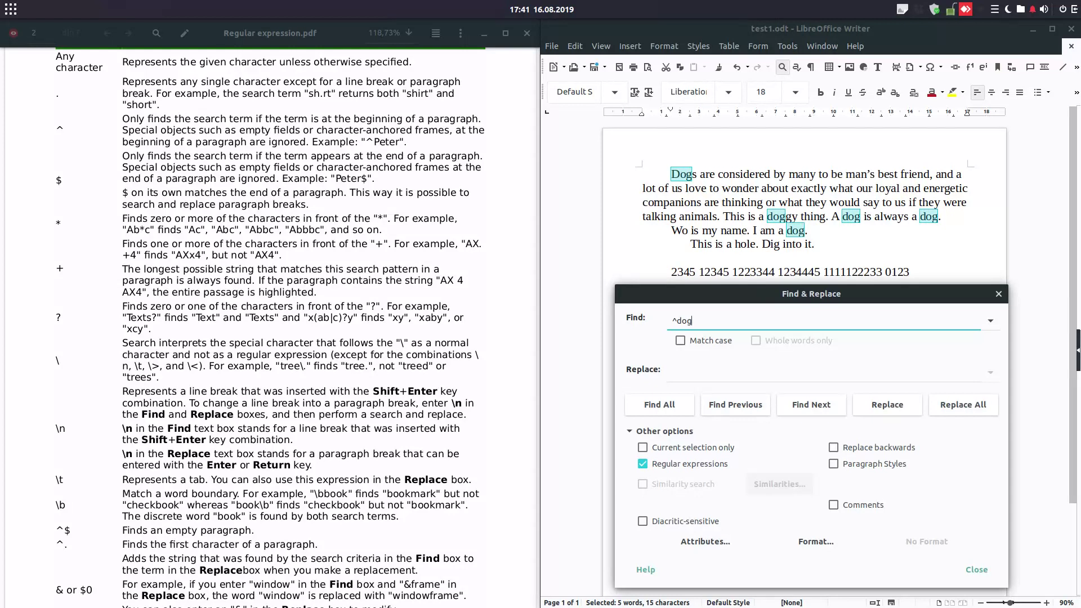
{"action": "left_click", "coordinate": [659, 404]}
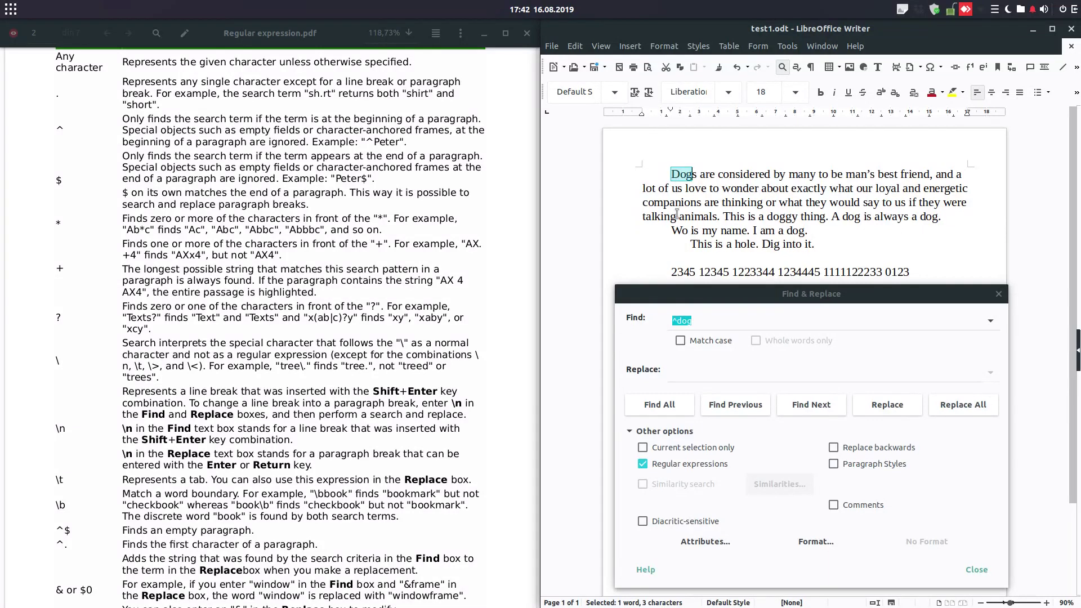
{"action": "left_click", "coordinate": [739, 313]}
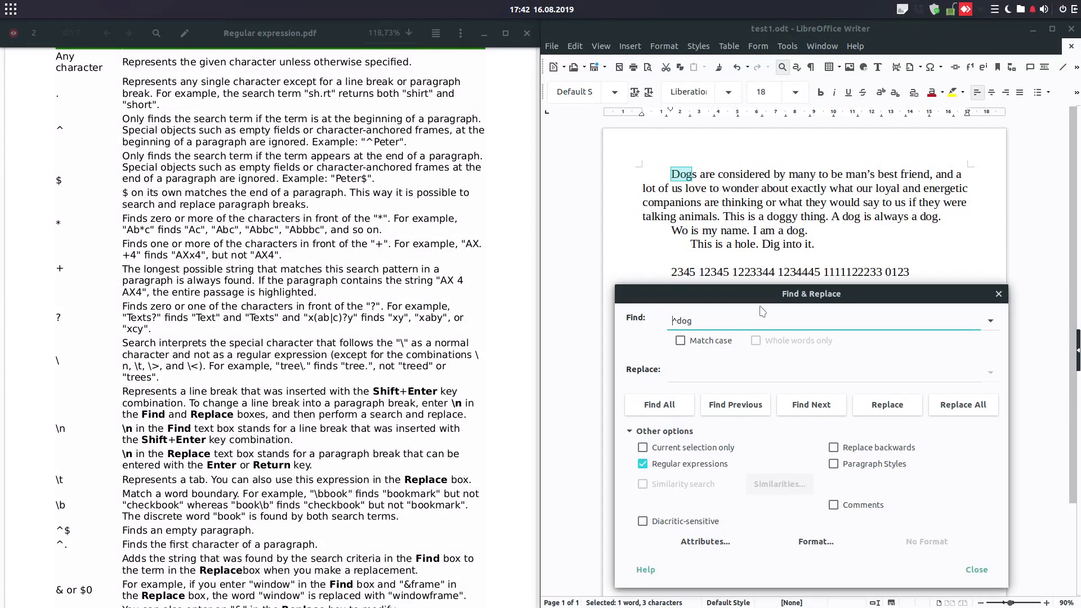
{"action": "key", "text": "Home"}
{"action": "key", "text": "Delete"}
- Find All for dog$ (no match), then dog.$ matching the paragraph-ending 'dog.'
{"action": "type", "text": "$"}
{"action": "left_click", "coordinate": [671, 413]}
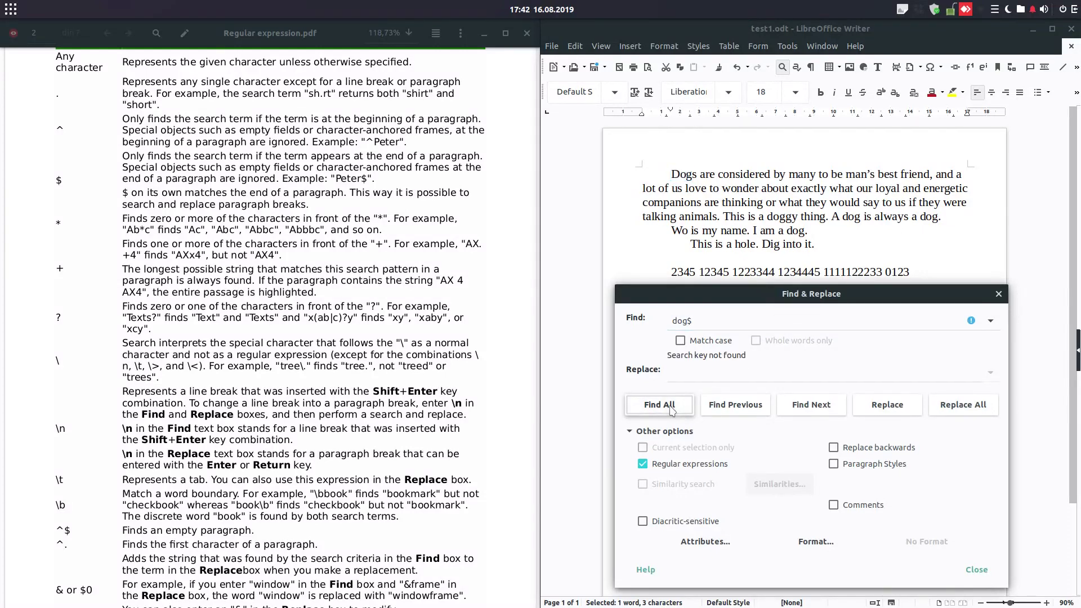
{"action": "left_click", "coordinate": [687, 324]}
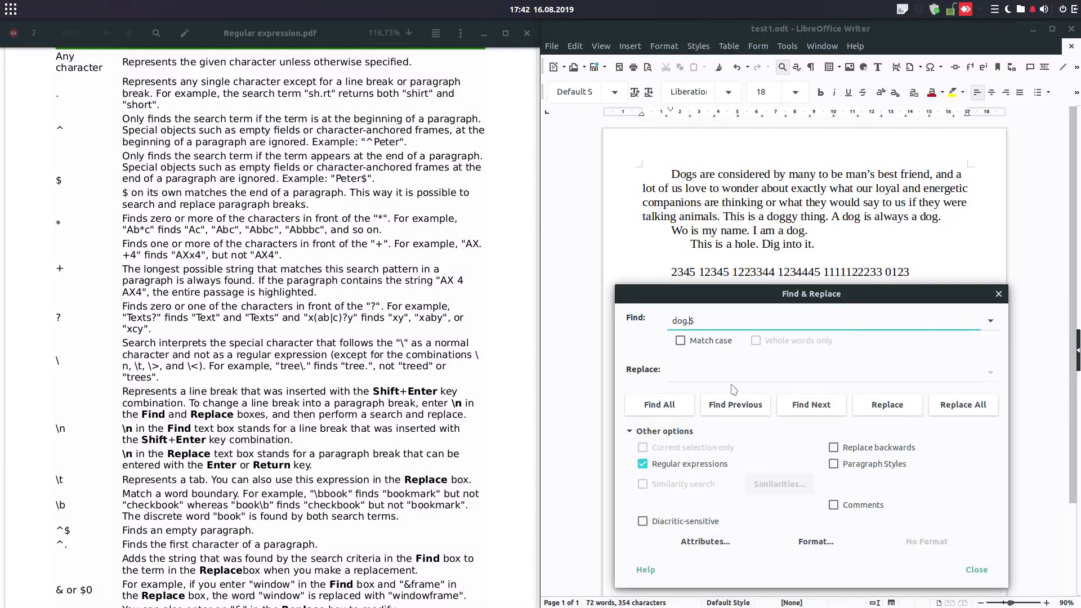
{"action": "type", "text": "."}
{"action": "left_click", "coordinate": [659, 404]}
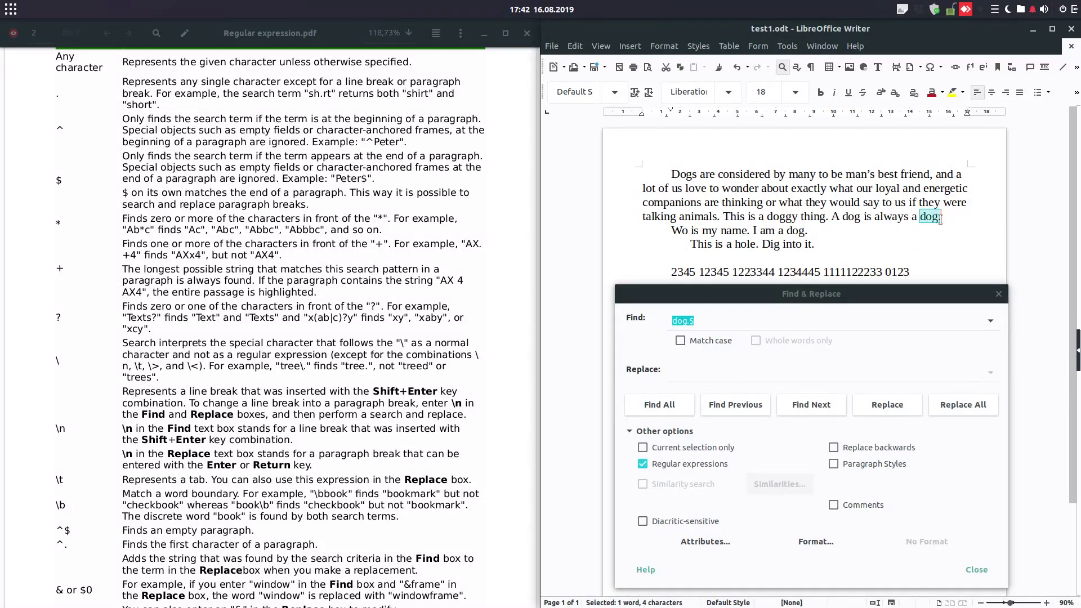
- Check the regex reference PDF, then select and delete the dog.$ search term
{"action": "left_click", "coordinate": [734, 324]}
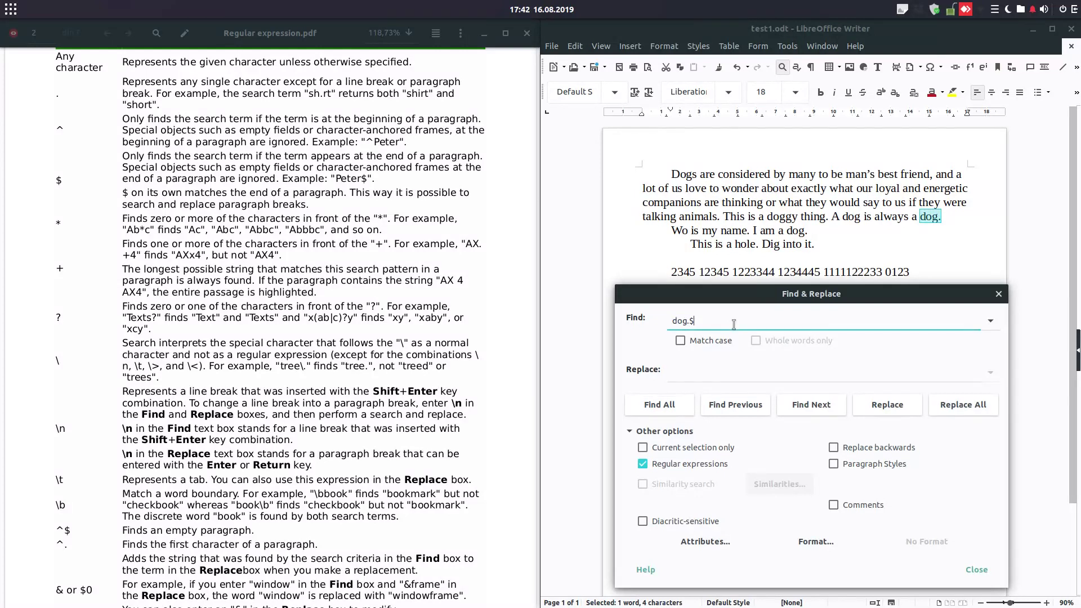
{"action": "left_click", "coordinate": [421, 258]}
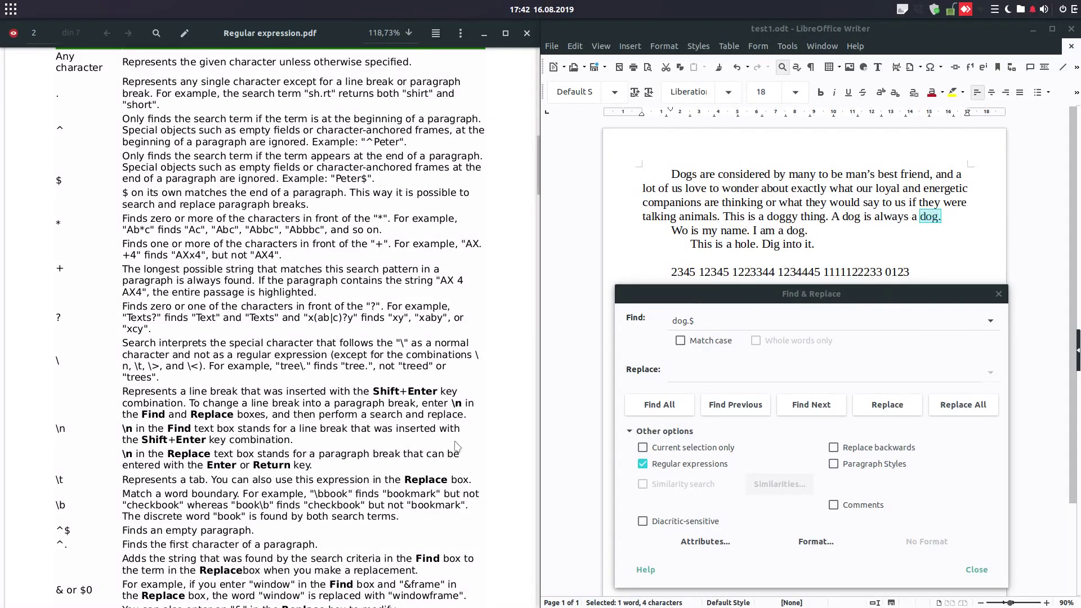
{"action": "left_click", "coordinate": [751, 421]}
{"action": "left_click_drag", "start_coordinate": [722, 316], "coordinate": [641, 316]}
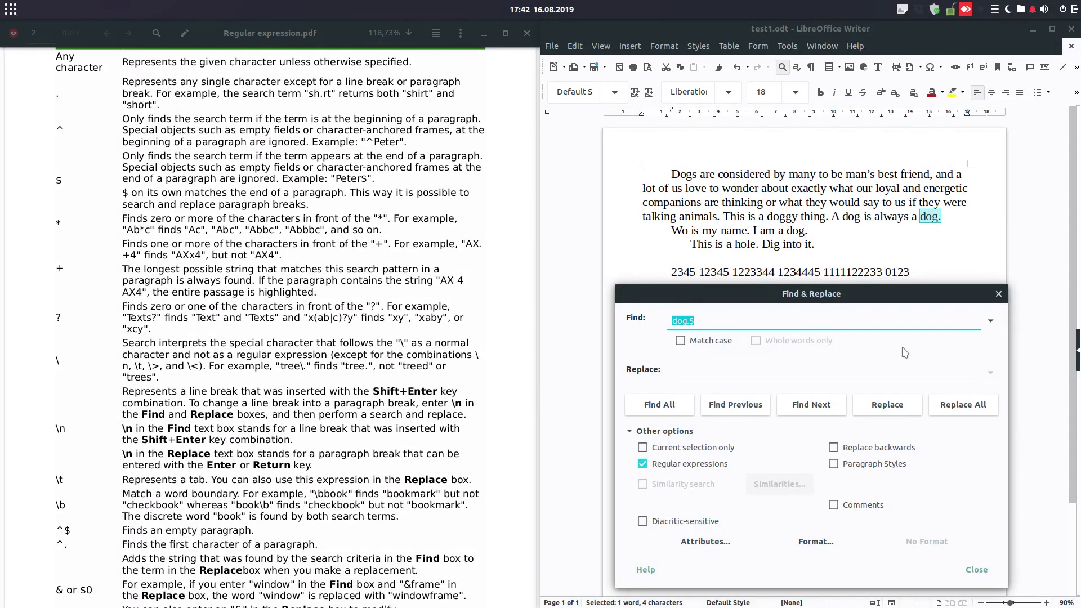
{"action": "key", "text": "BackSpace"}
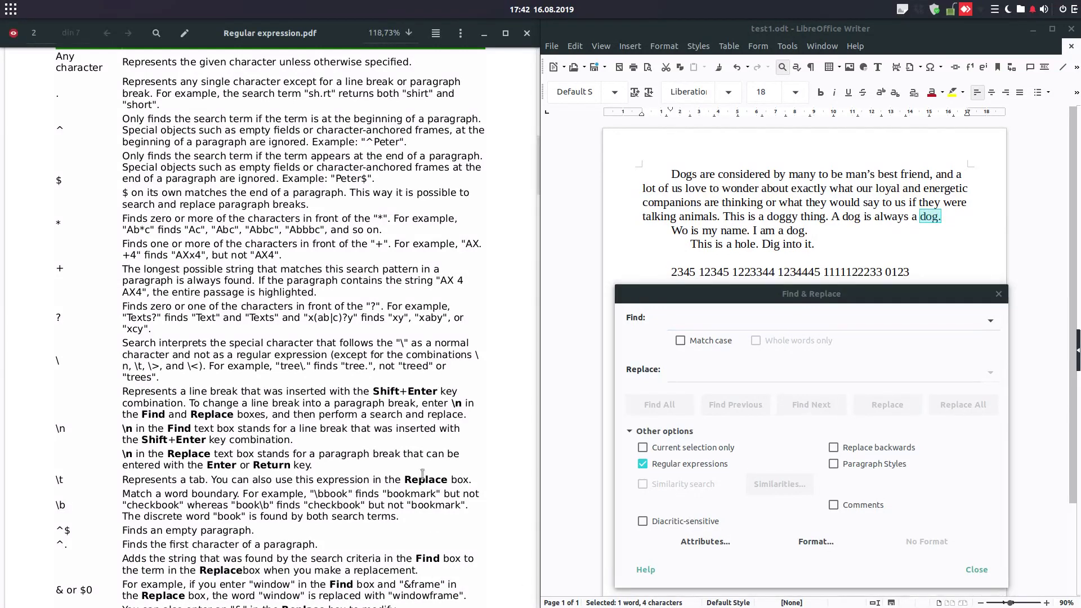
- Mark the \t entry in the reference PDF and Find All for \t tabs
{"action": "left_click_drag", "start_coordinate": [54, 479], "coordinate": [223, 482]}
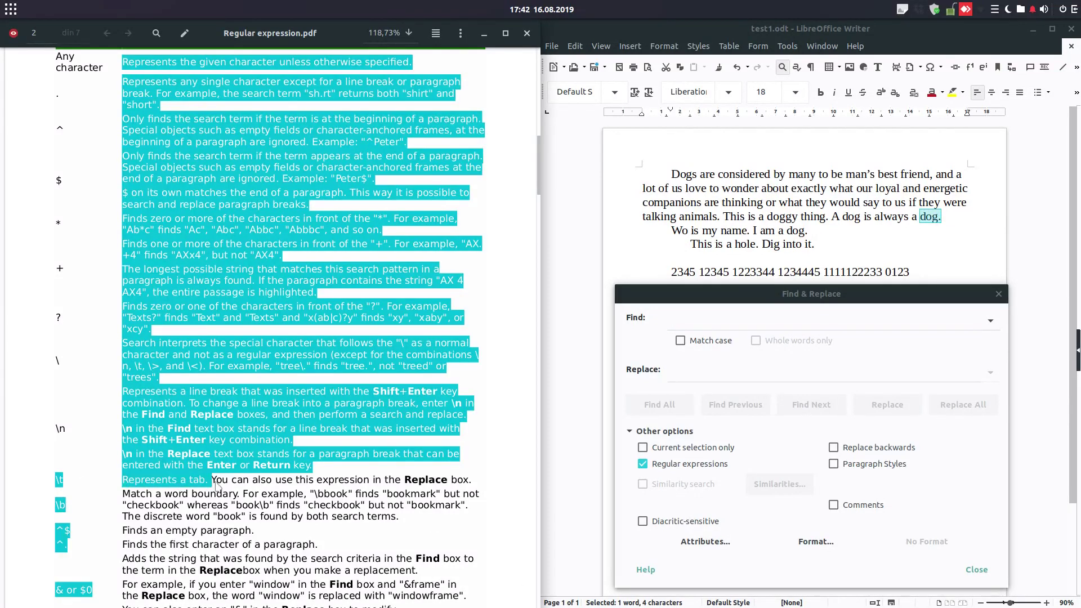
{"action": "left_click", "coordinate": [222, 481]}
{"action": "left_click", "coordinate": [727, 319]}
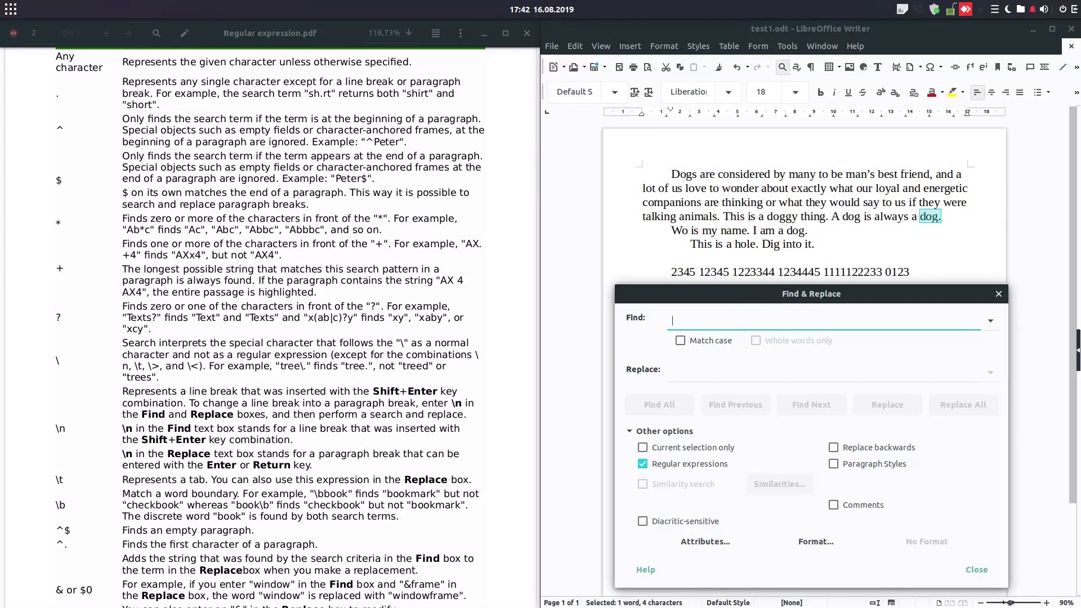
{"action": "type", "text": "\\"}
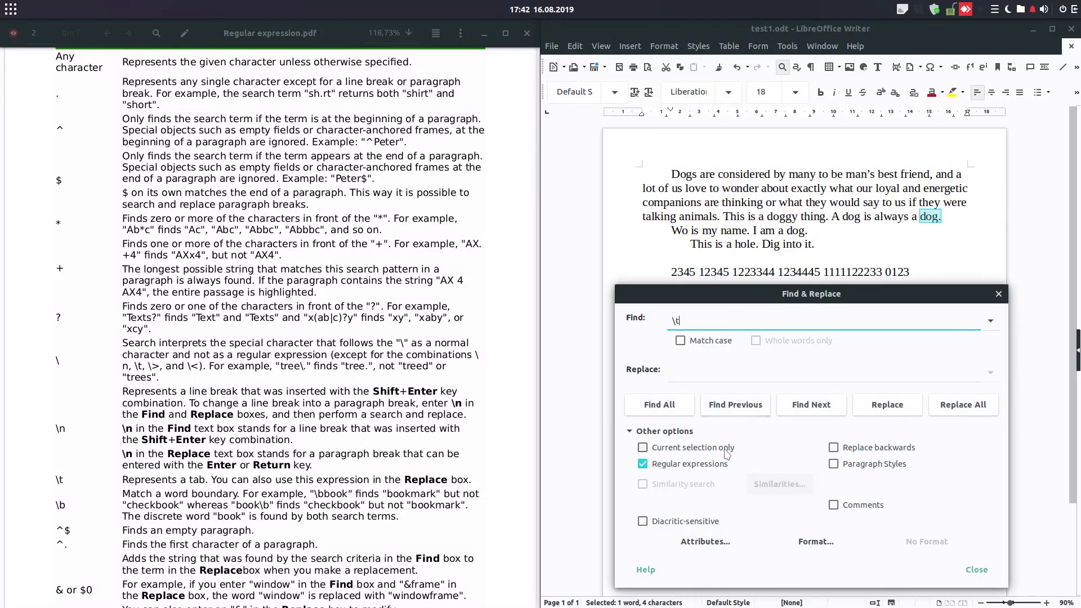
{"action": "type", "text": "t"}
{"action": "left_click", "coordinate": [659, 404]}
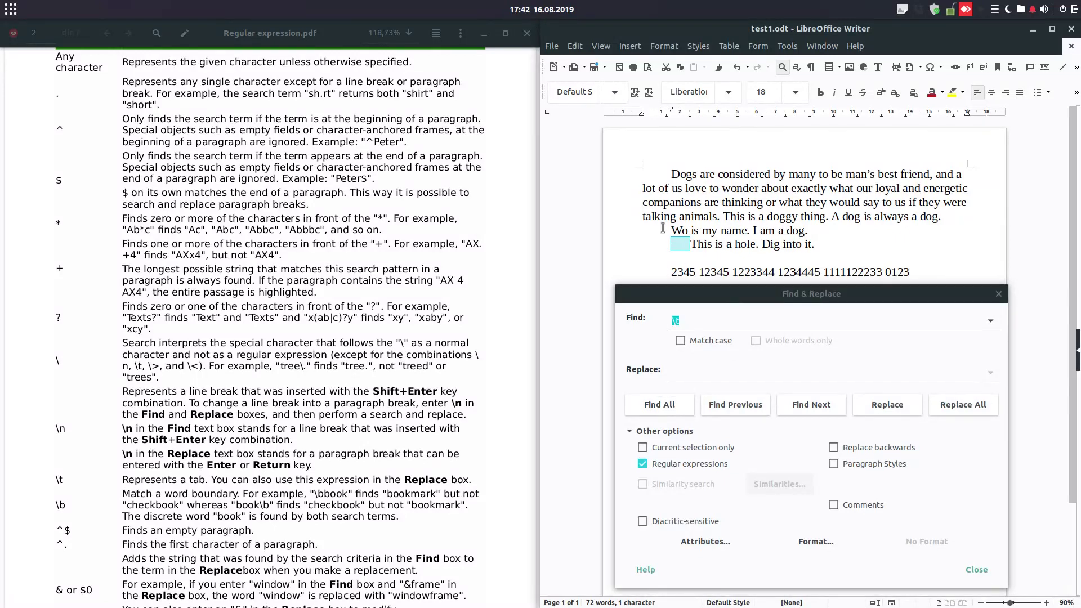
- Add a second tab before 'This is a hole' and Find All \t to match both tabs
{"action": "left_click", "coordinate": [692, 246]}
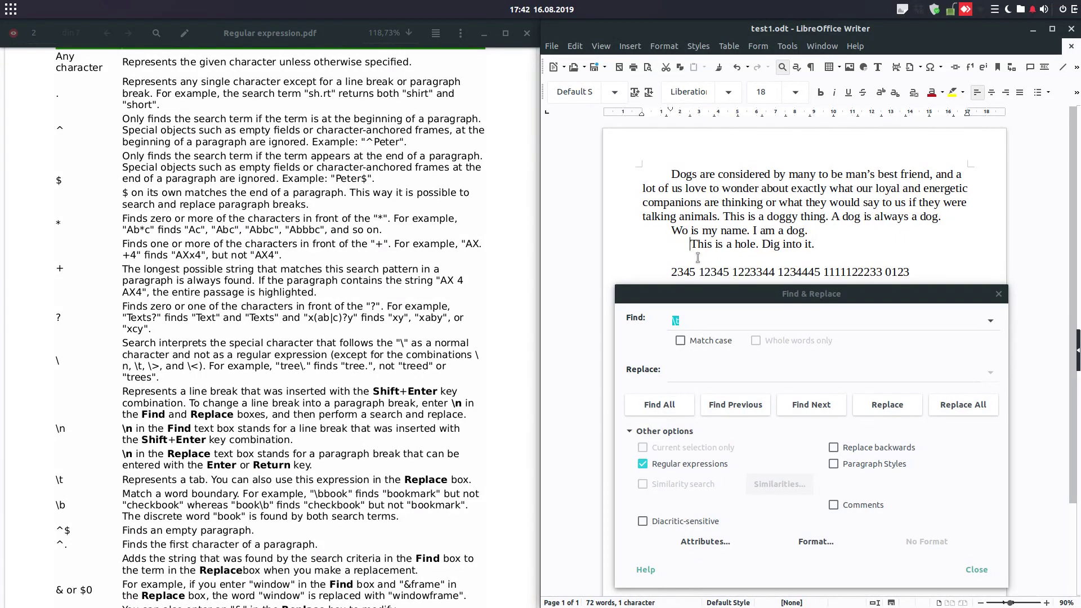
{"action": "key", "text": "Tab"}
{"action": "left_click", "coordinate": [687, 333]}
{"action": "left_click", "coordinate": [682, 412]}
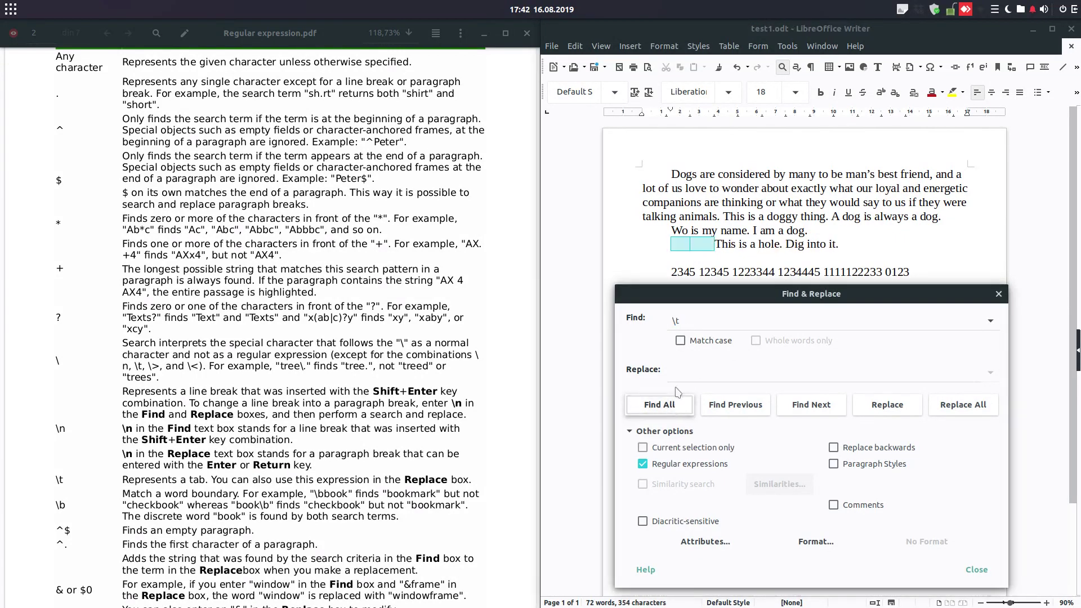
{"action": "left_click", "coordinate": [713, 244]}
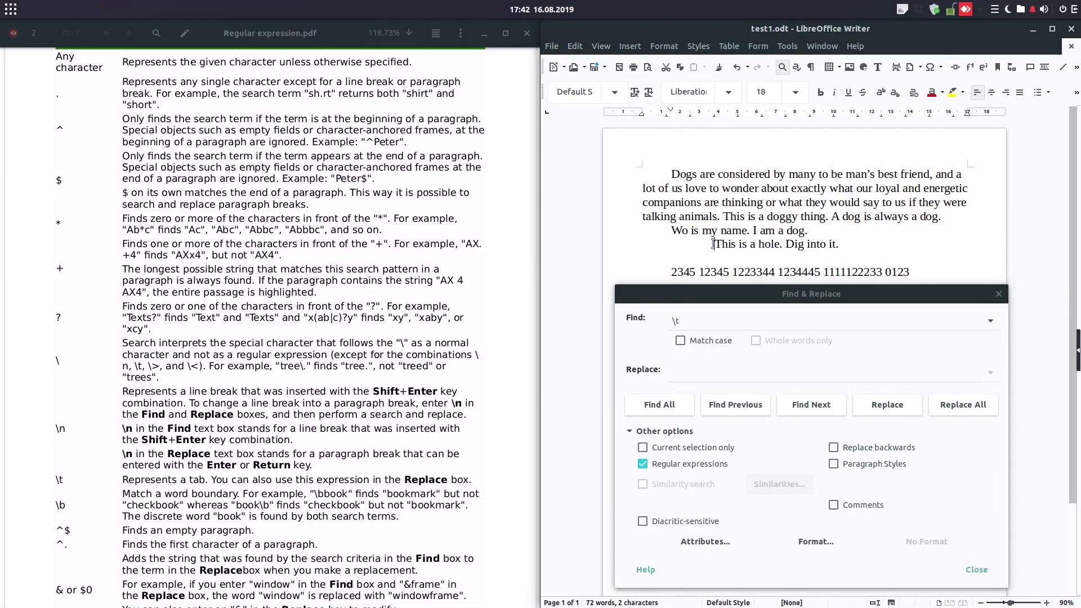
{"action": "left_click", "coordinate": [618, 385]}
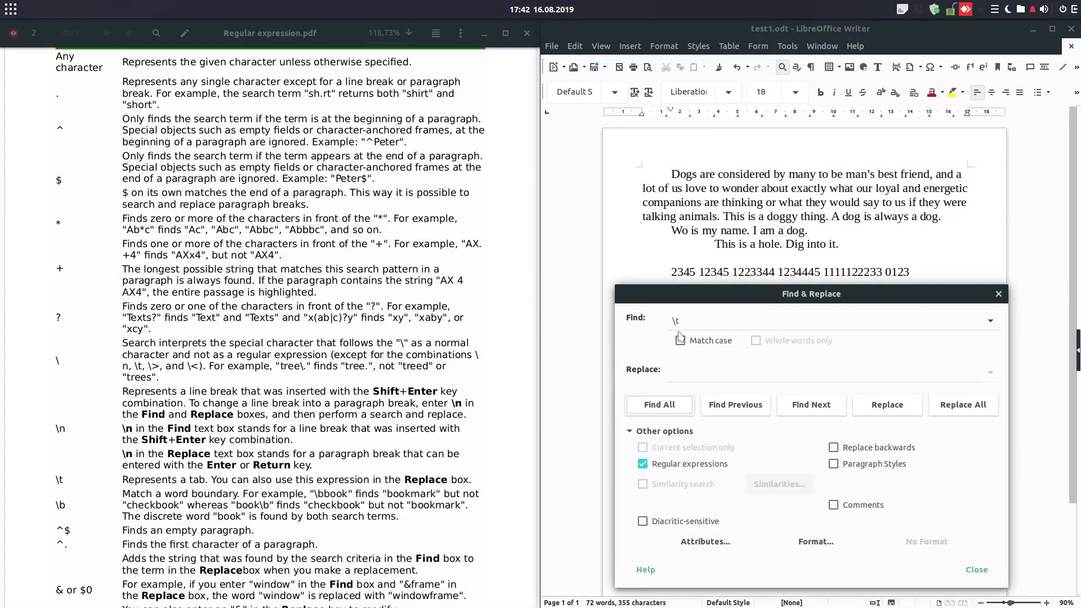
{"action": "left_click", "coordinate": [272, 442]}
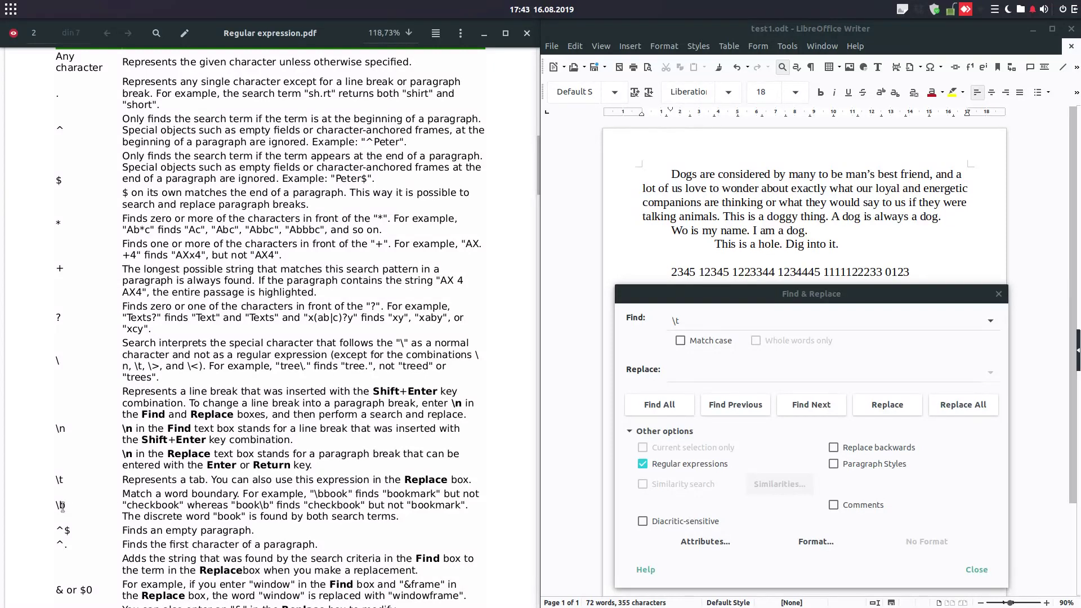
- Change the search to \bdog and Find All for word-initial dog matches
{"action": "left_click_drag", "start_coordinate": [140, 494], "coordinate": [434, 505]}
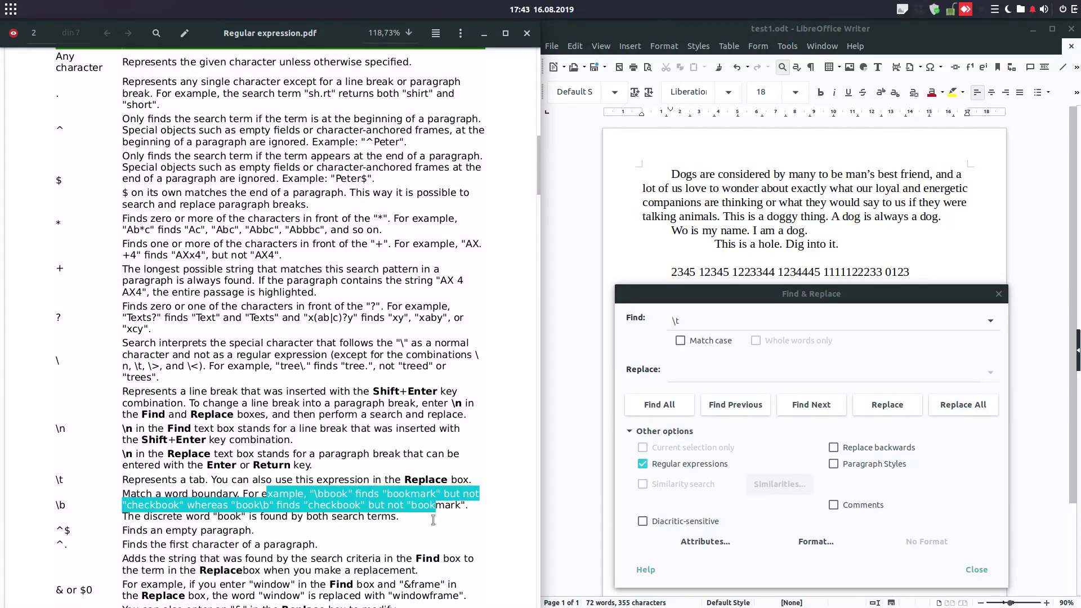
{"action": "left_click", "coordinate": [725, 322]}
{"action": "key", "text": "BackSpace"}
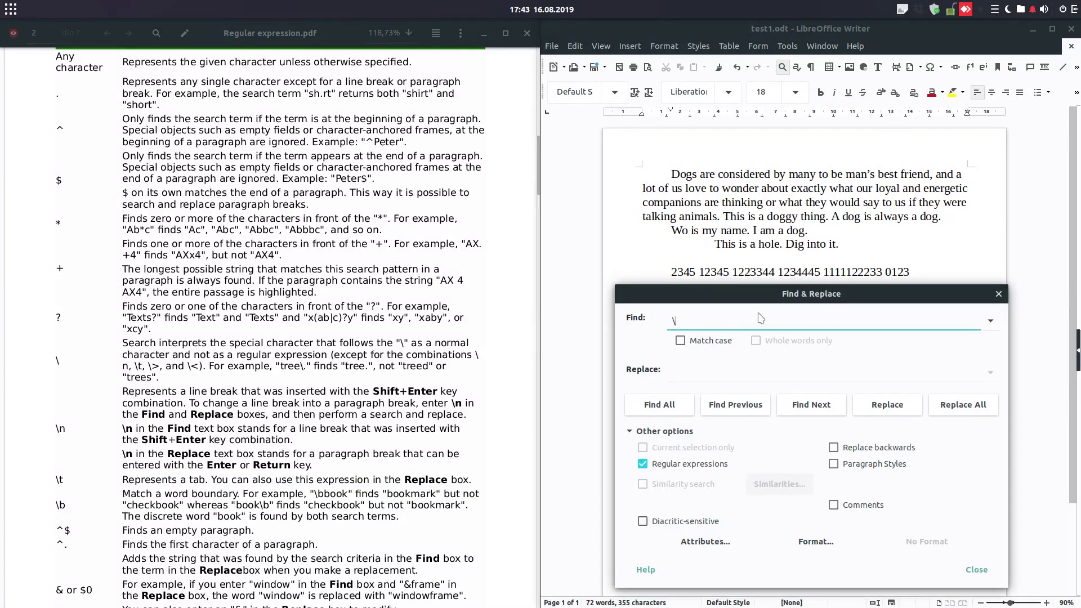
{"action": "type", "text": "bdog"}
{"action": "left_click", "coordinate": [659, 404]}
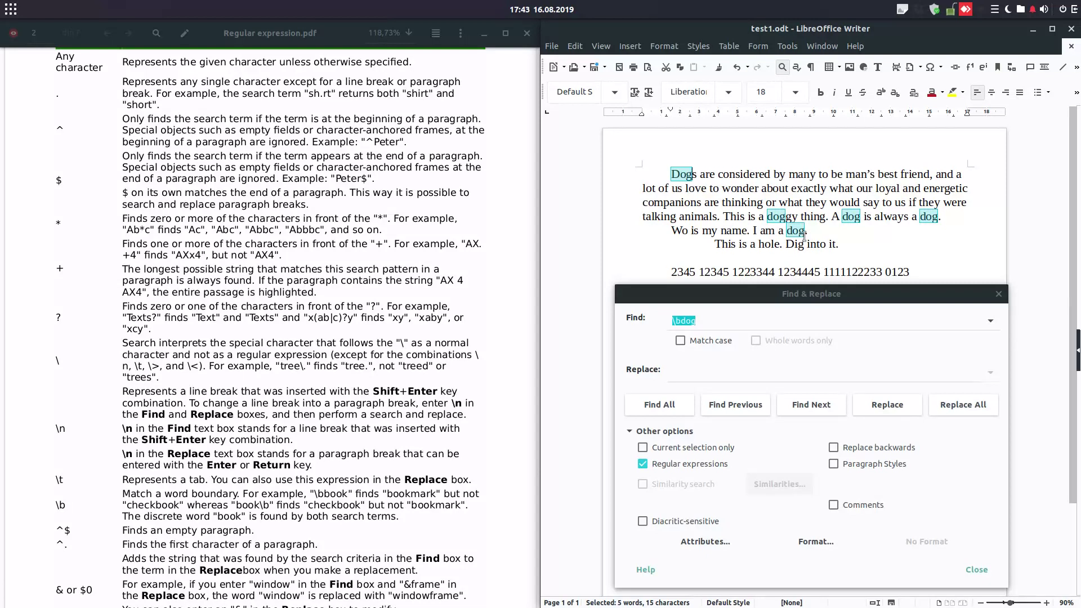
- Add ' I am not a bulldog.' after 'I am a dog.' and rerun the \bdog Find All
{"action": "left_click", "coordinate": [749, 289]}
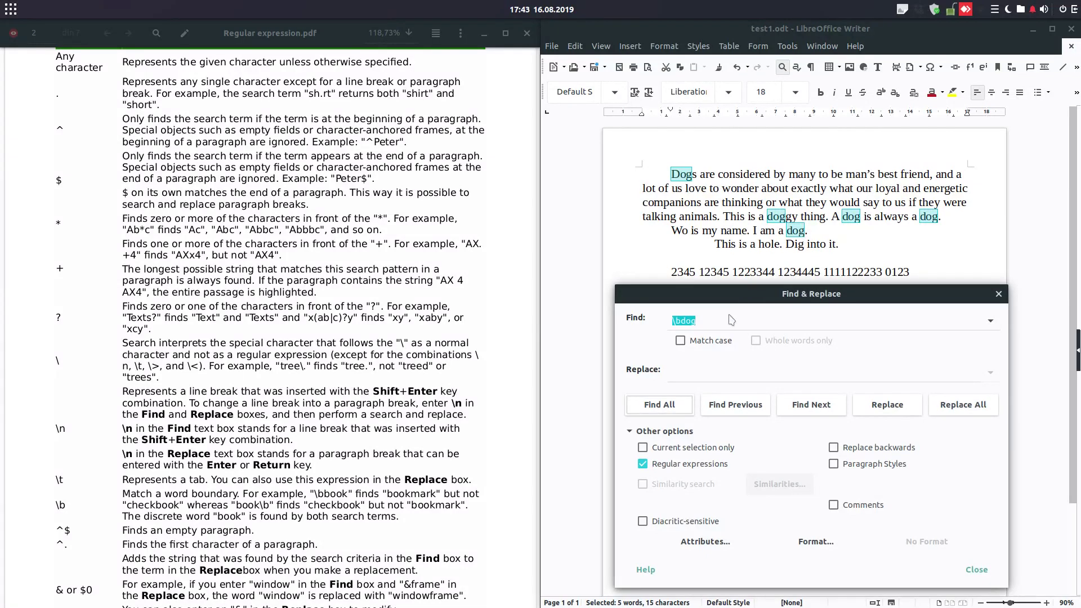
{"action": "left_click", "coordinate": [825, 231]}
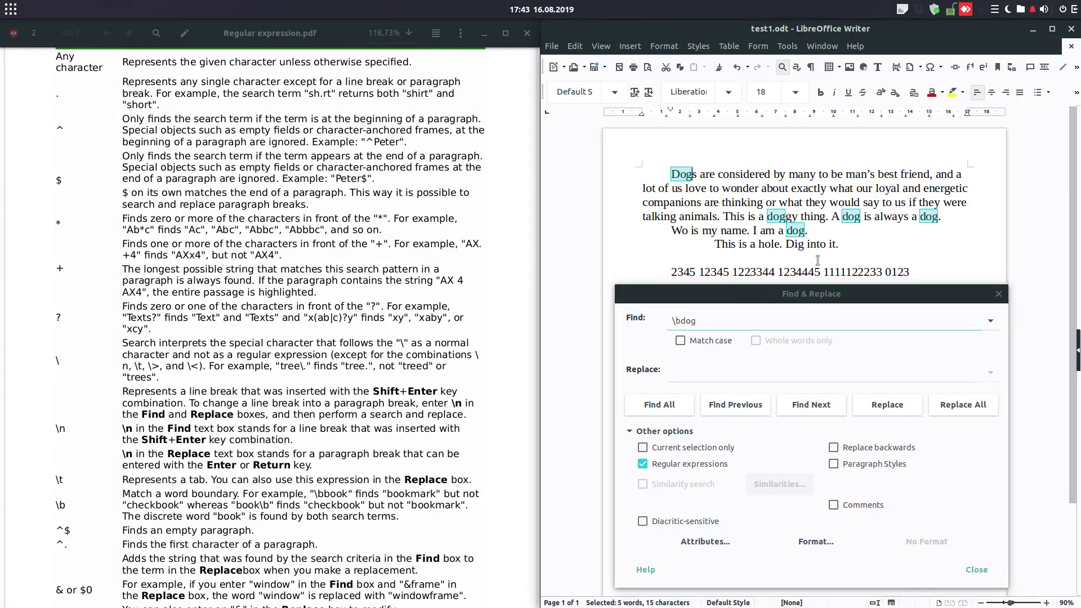
{"action": "type", "text": "I"}
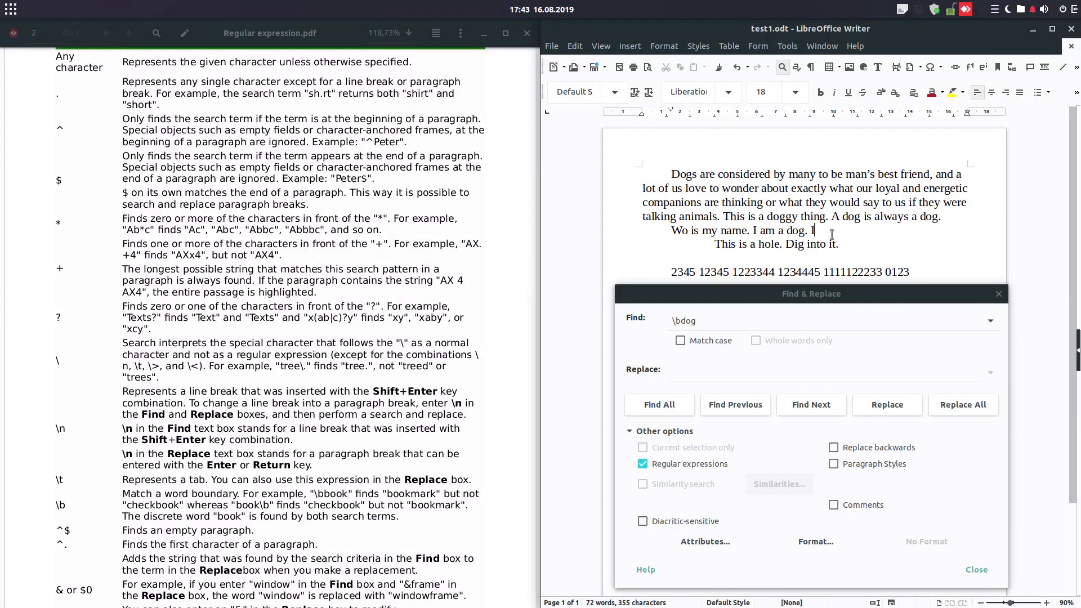
{"action": "type", "text": " am not a bulldog."}
{"action": "left_click", "coordinate": [729, 324]}
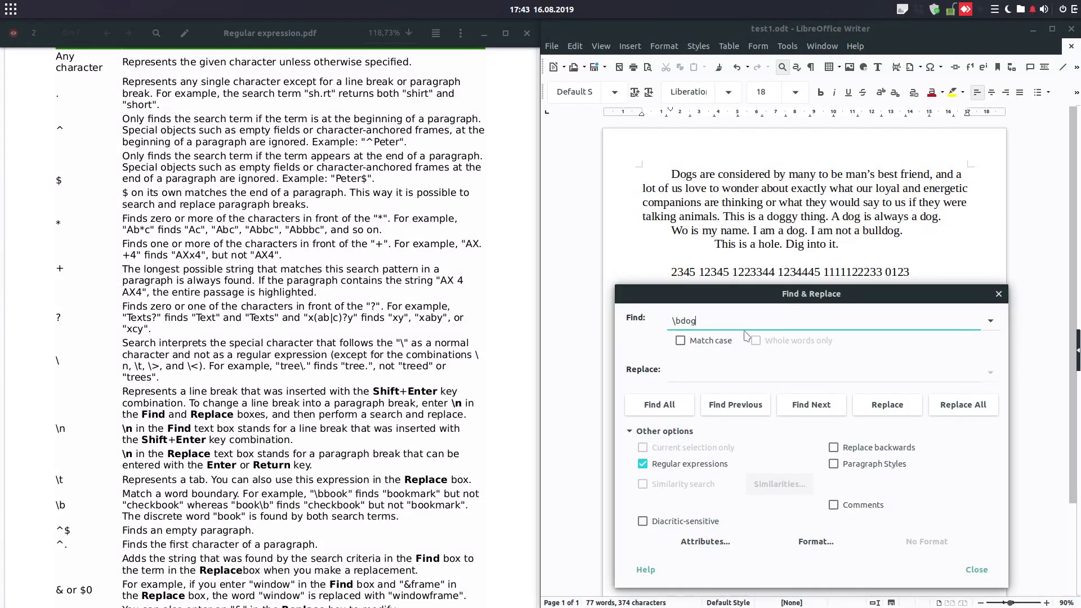
{"action": "left_click", "coordinate": [676, 406]}
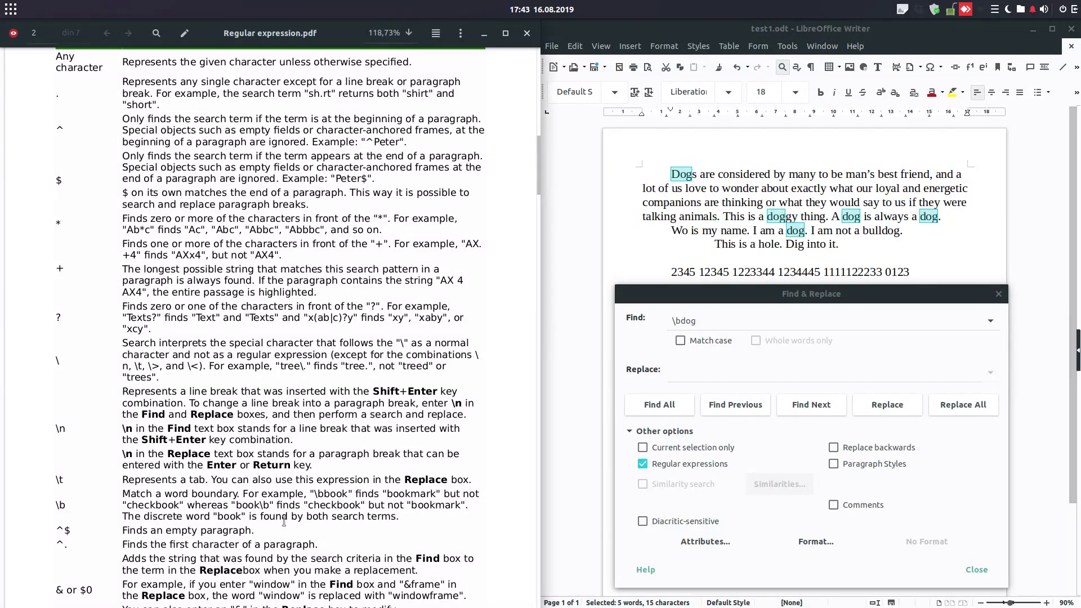
{"action": "scroll", "coordinate": [219, 527], "scroll_direction": "down", "scroll_amount": 6}
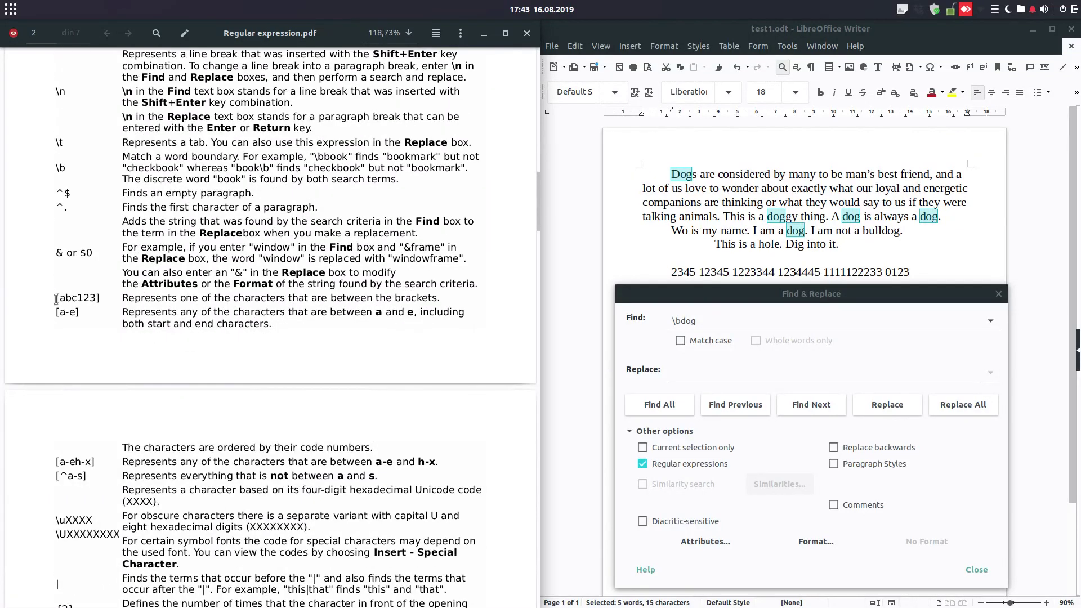
- Replace \bdog with the bracket pattern [w] and Find All for every w
{"action": "left_click_drag", "start_coordinate": [56, 298], "coordinate": [103, 299]}
{"action": "left_click", "coordinate": [711, 322]}
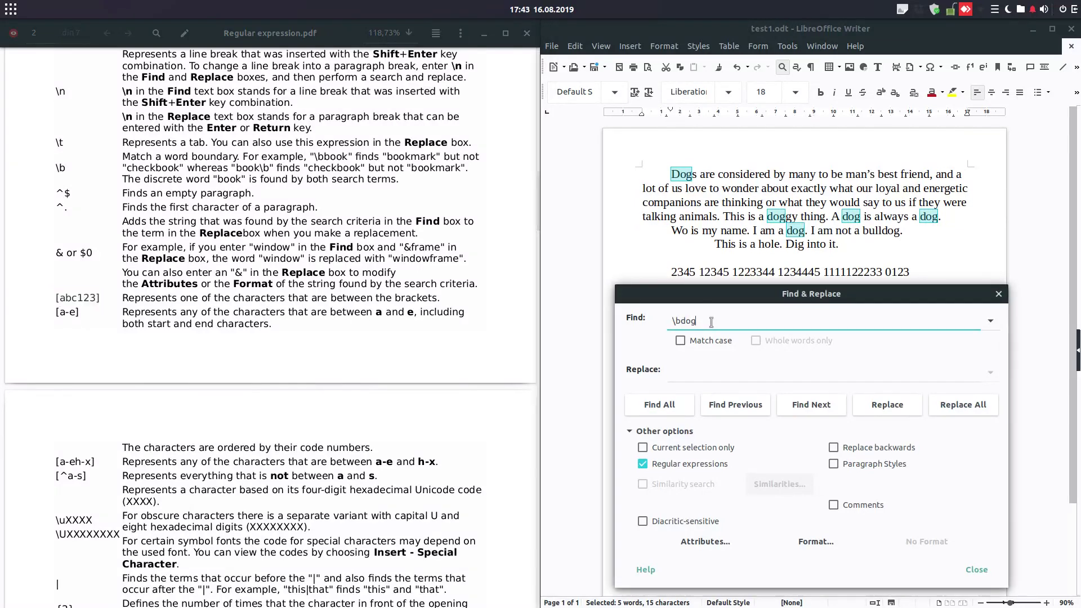
{"action": "triple_click", "coordinate": [711, 322]}
{"action": "type", "text": "[]"}
{"action": "type", "text": "w"}
{"action": "left_click", "coordinate": [663, 403]}
- Extend the pattern to [wxy], Find All, then delete the letters inside the brackets
{"action": "left_click", "coordinate": [711, 319]}
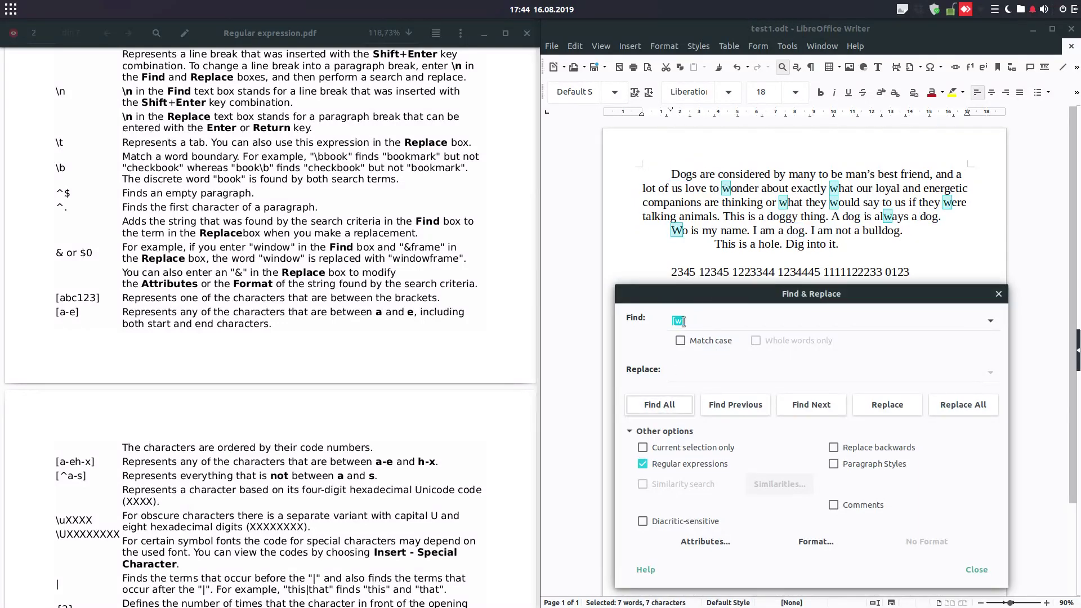
{"action": "type", "text": "xy"}
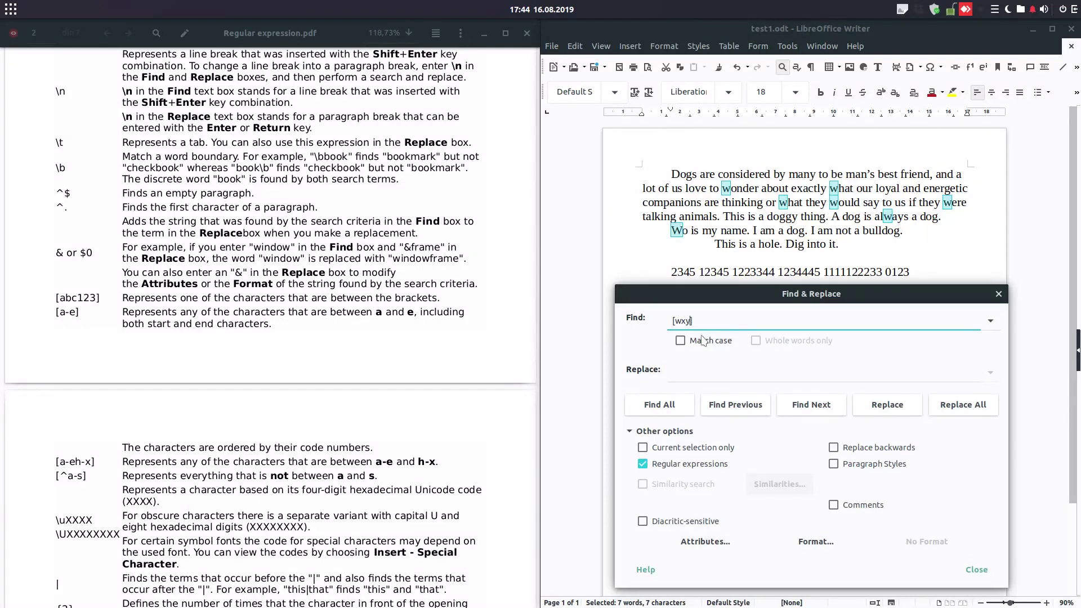
{"action": "left_click", "coordinate": [675, 406]}
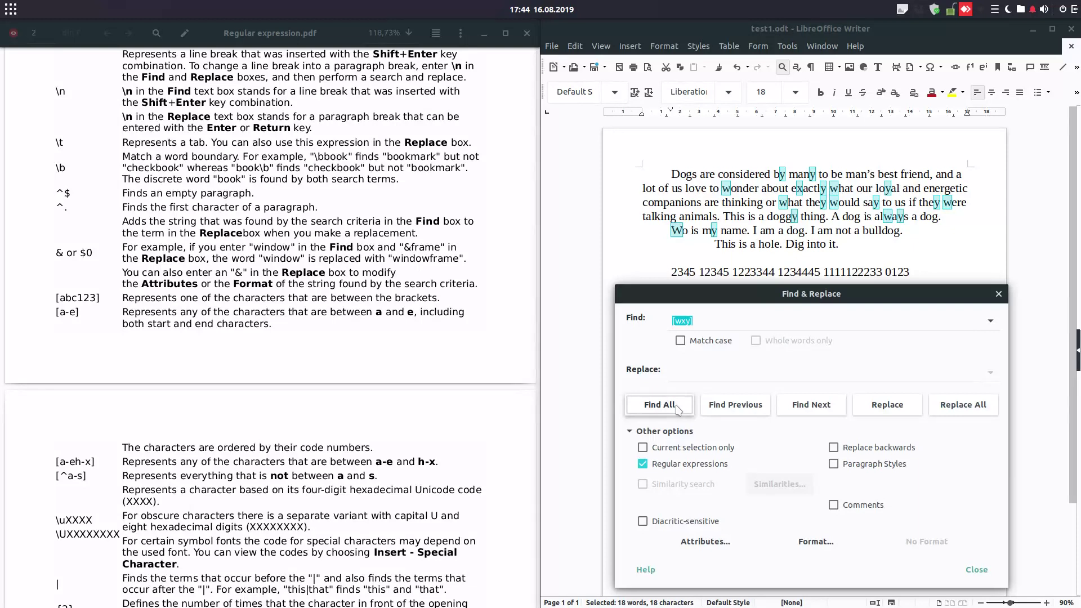
{"action": "left_click", "coordinate": [688, 321]}
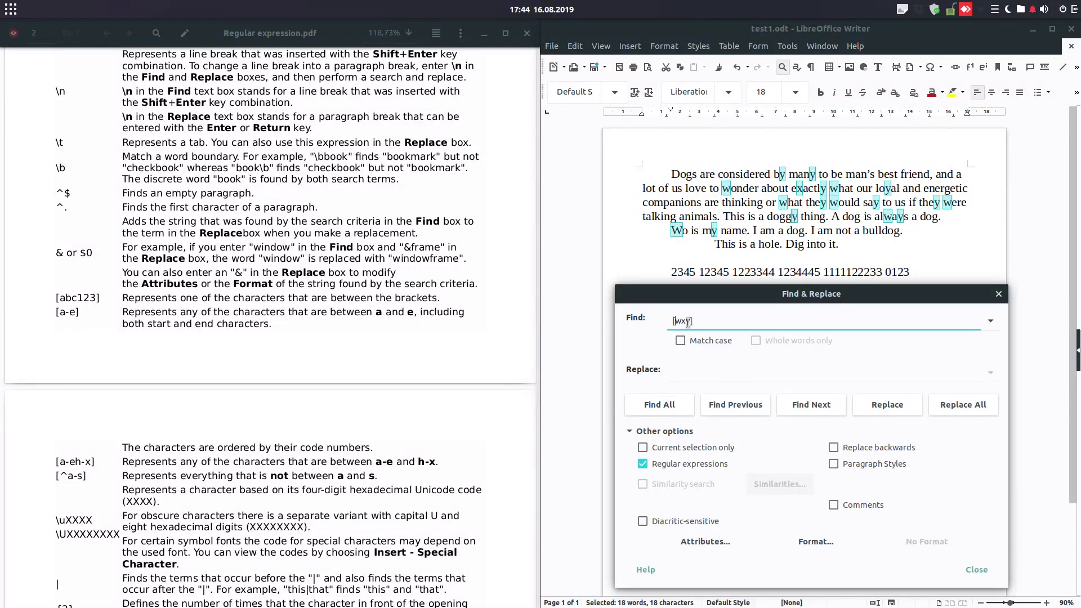
{"action": "key", "text": "Delete"}
{"action": "key", "text": "Delete"}
{"action": "key", "text": "Delete"}
- Find All for the digit ranges [1-9], then [7-9], then [5-9]
{"action": "left_click", "coordinate": [659, 405]}
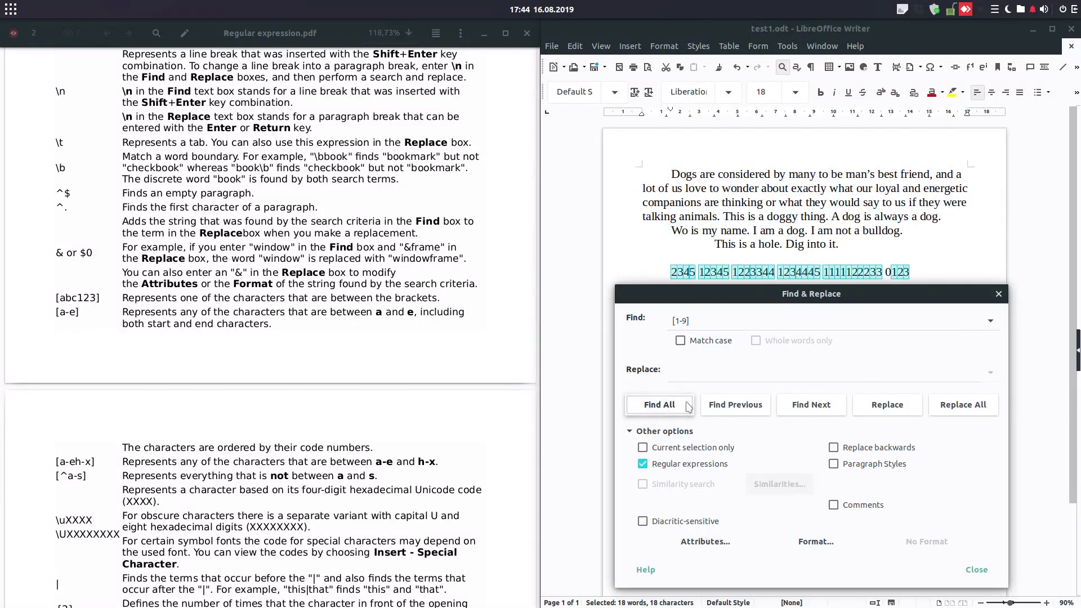
{"action": "left_click", "coordinate": [680, 320]}
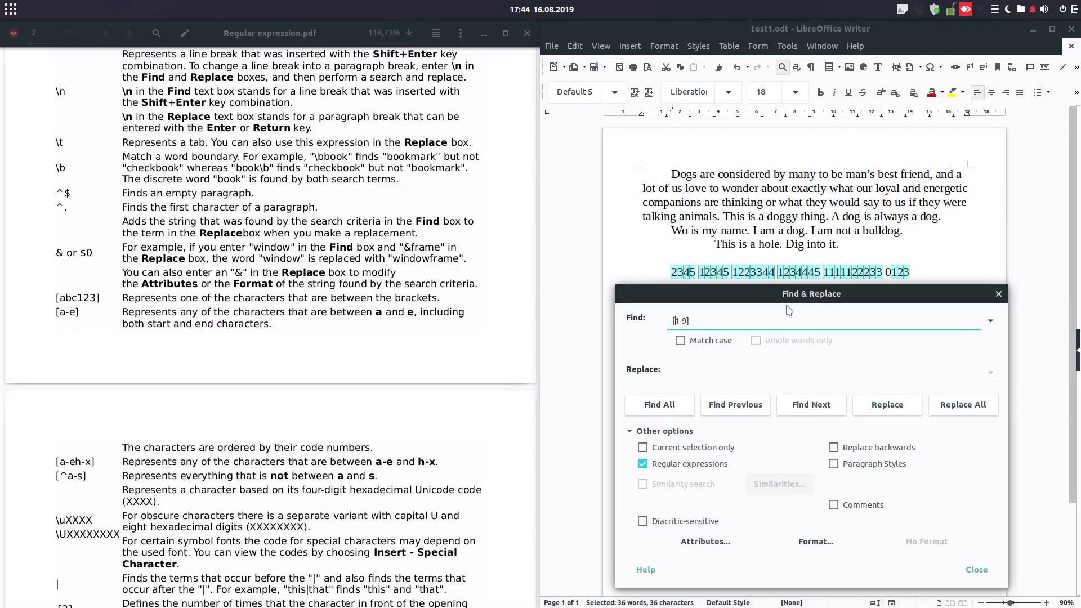
{"action": "key", "text": "Delete"}
{"action": "type", "text": "7"}
{"action": "left_click", "coordinate": [659, 404]}
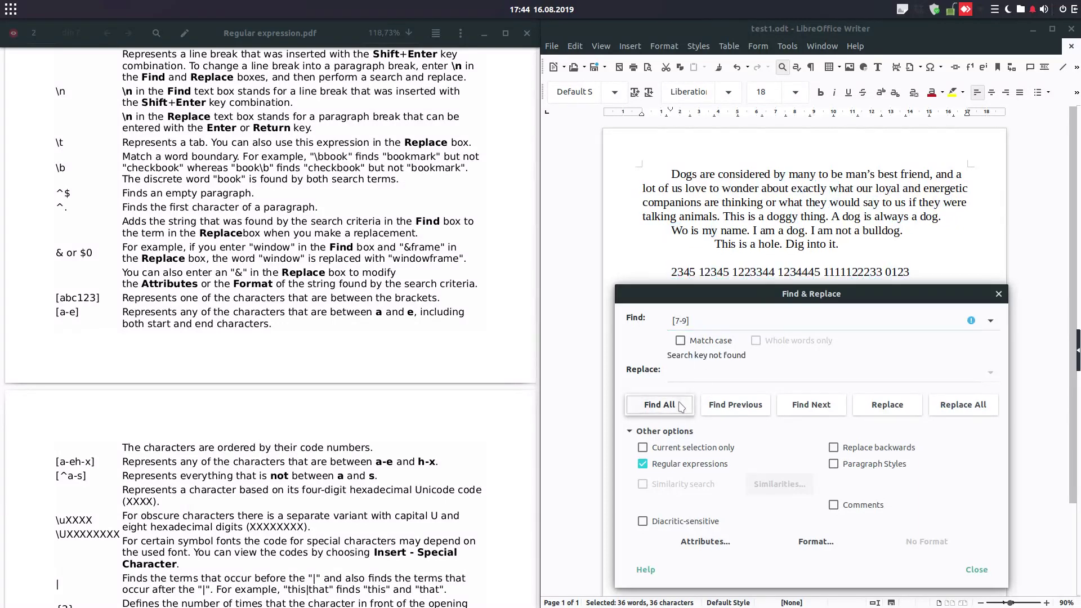
{"action": "left_click", "coordinate": [680, 320]}
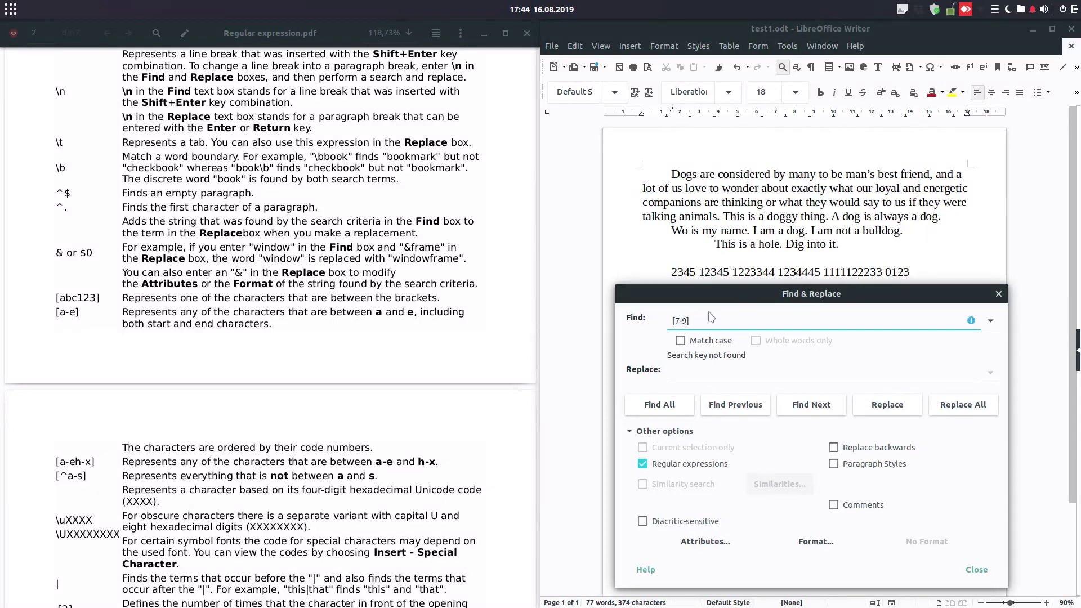
{"action": "key", "text": "Delete"}
{"action": "type", "text": "5-"}
{"action": "left_click", "coordinate": [659, 404]}
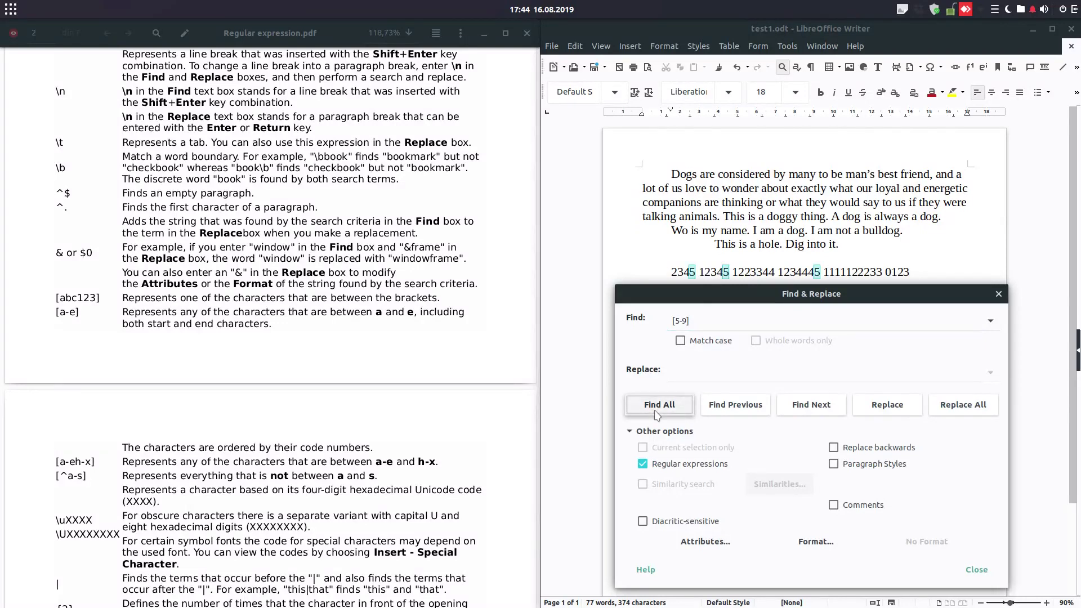
- Find All for [1-2], then [1-3] matching 26 digits, and resume editing the pattern
{"action": "left_click", "coordinate": [682, 320]}
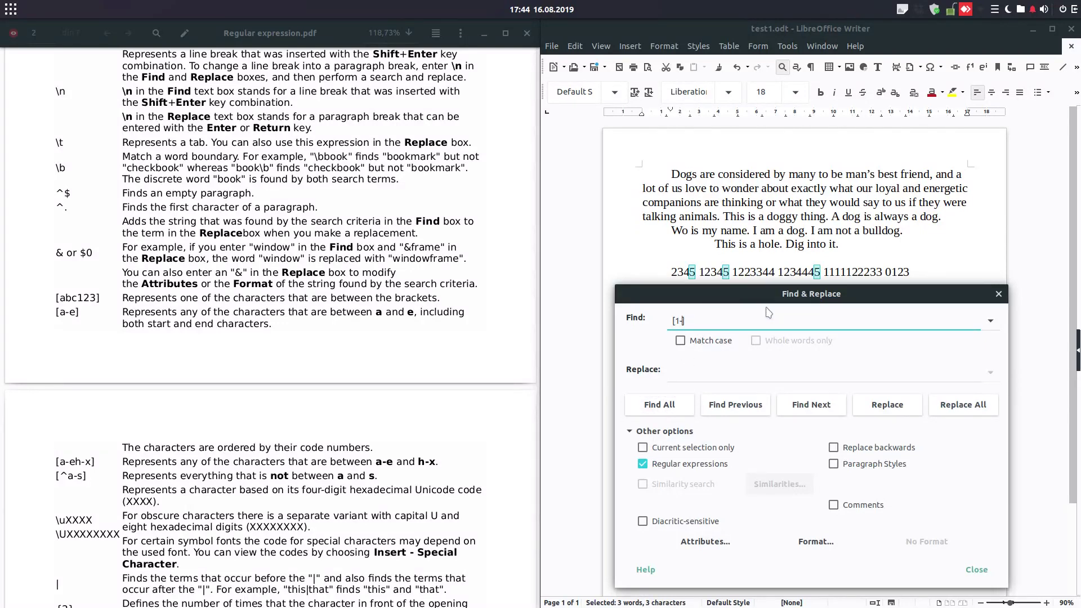
{"action": "left_click", "coordinate": [682, 405]}
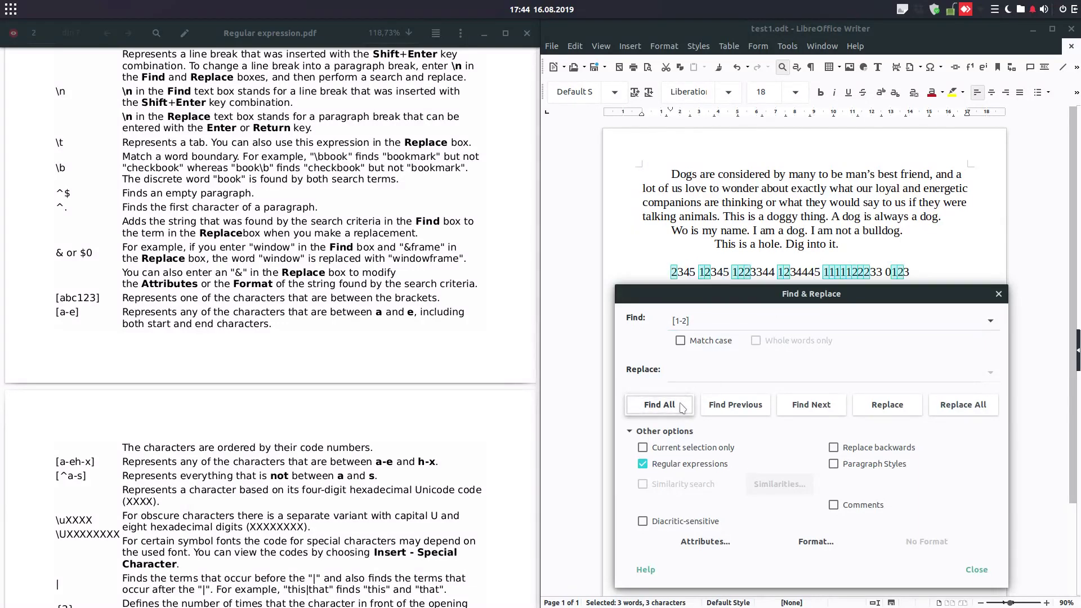
{"action": "left_click", "coordinate": [685, 321]}
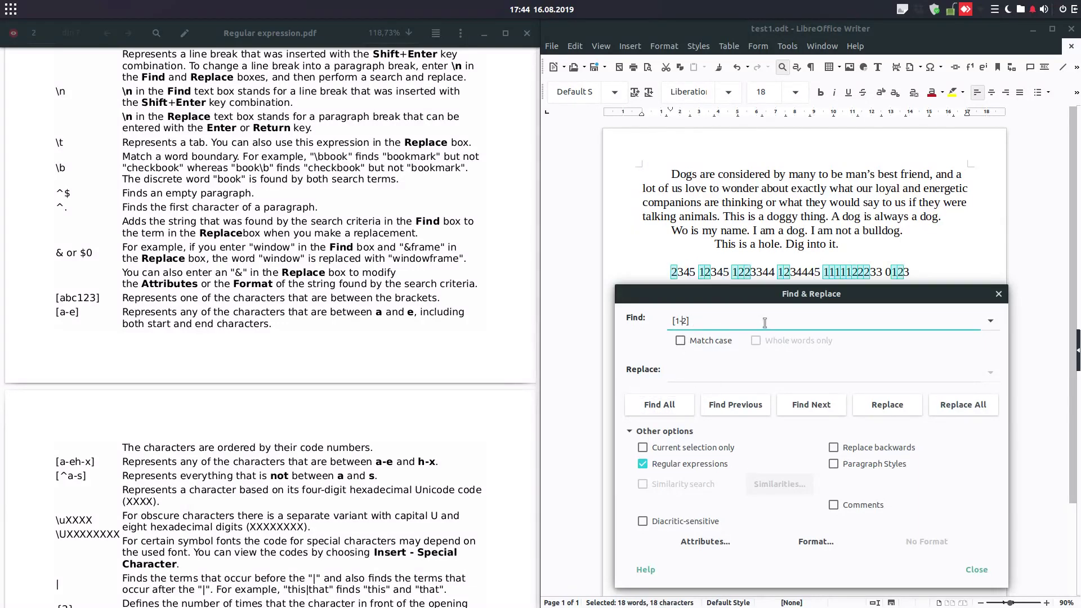
{"action": "key", "text": "BackSpace"}
{"action": "left_click", "coordinate": [682, 405]}
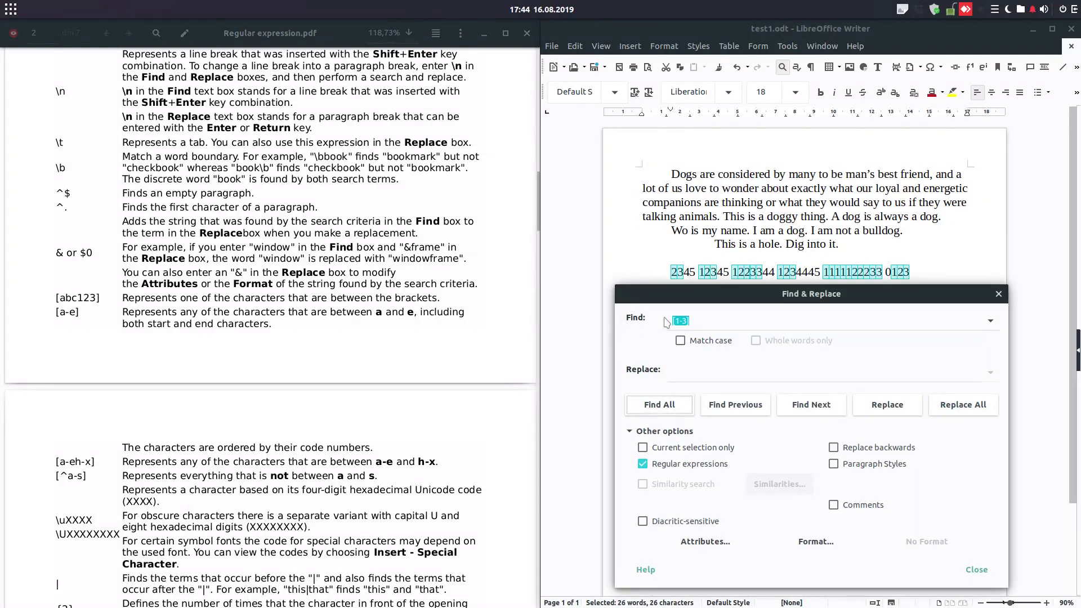
{"action": "left_click", "coordinate": [681, 321]}
{"action": "key", "text": "Right"}
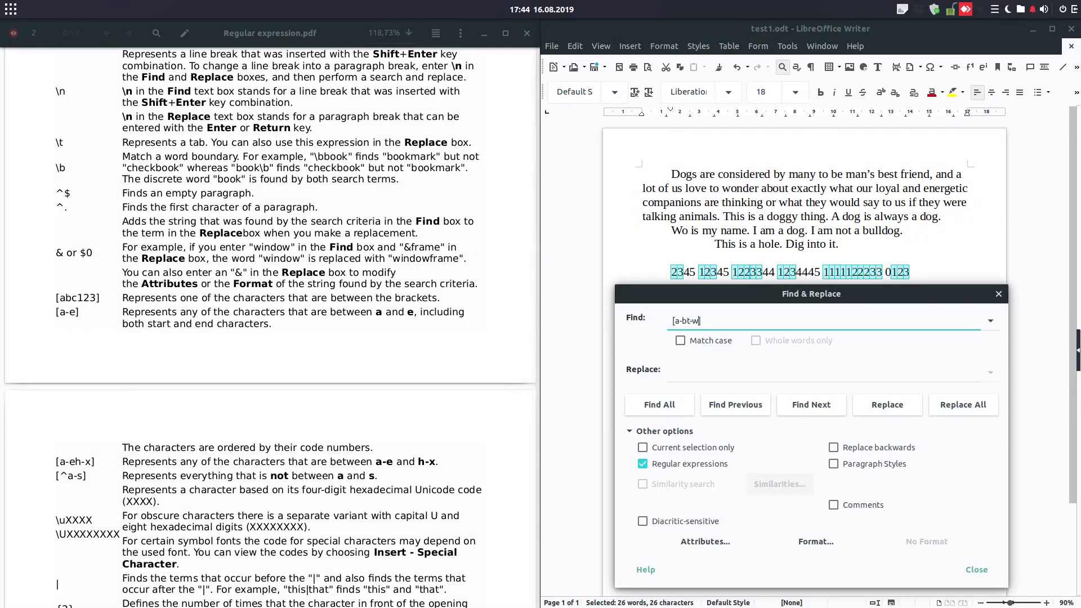
- Find All for [a-bt-w], clear the highlights, then switch to the browser's LibreOffice Help
{"action": "left_click", "coordinate": [678, 406]}
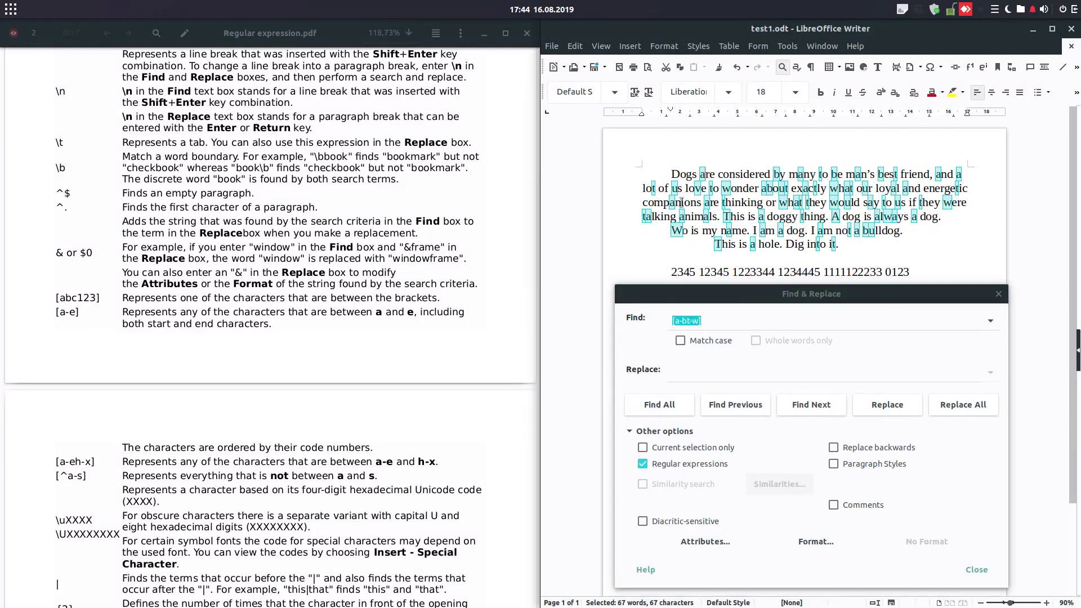
{"action": "left_click", "coordinate": [698, 320]}
{"action": "left_click", "coordinate": [757, 256]}
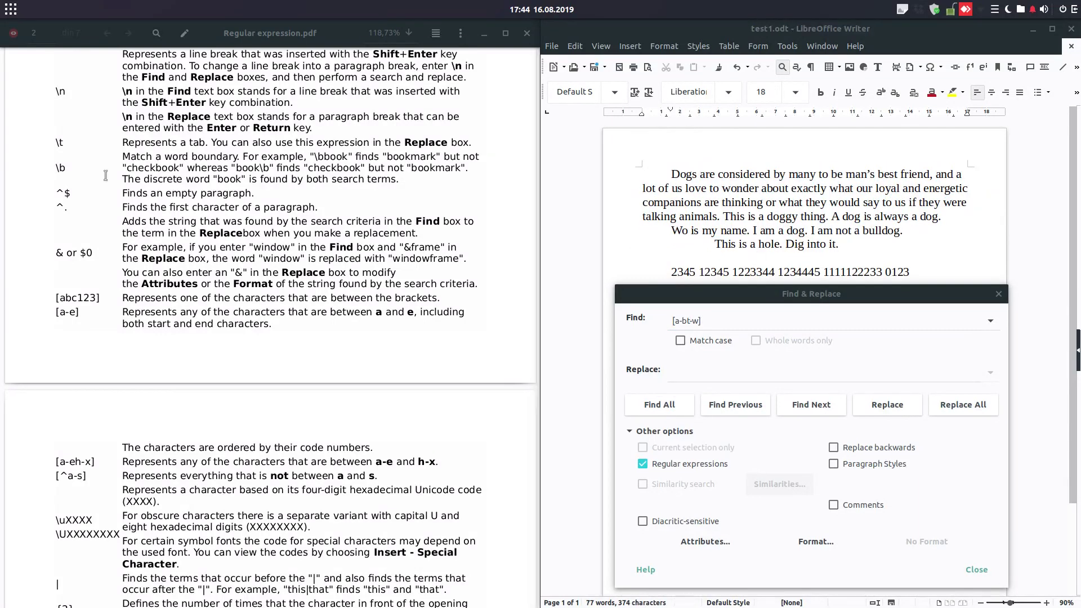
{"action": "scroll", "coordinate": [180, 459], "scroll_direction": "down", "scroll_amount": 5}
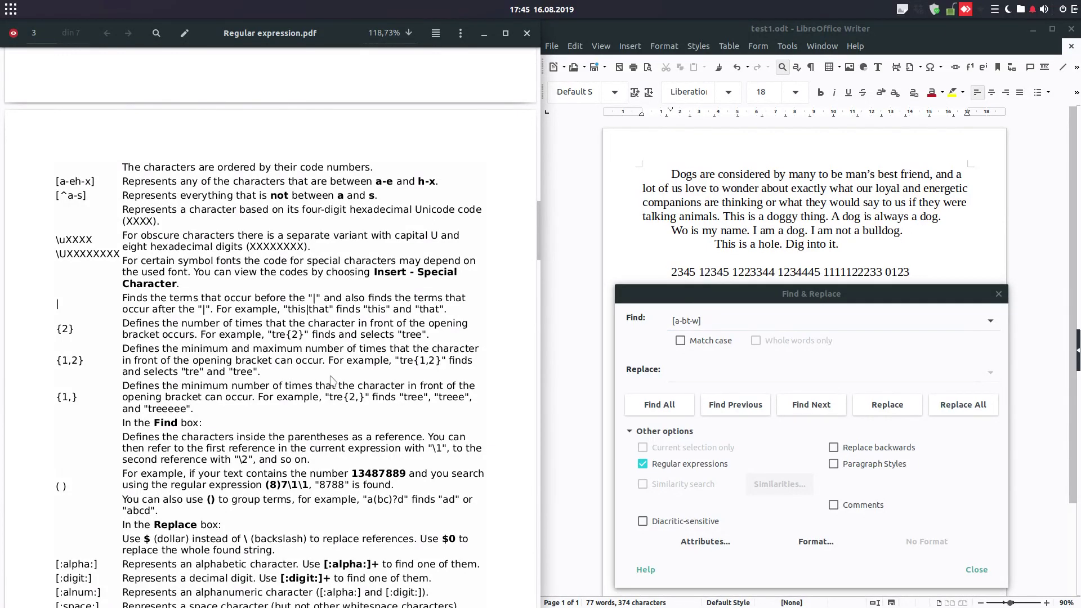
{"action": "key", "text": "alt+Tab"}
{"action": "key", "text": "alt+Tab"}
{"action": "key", "text": "alt+Tab"}
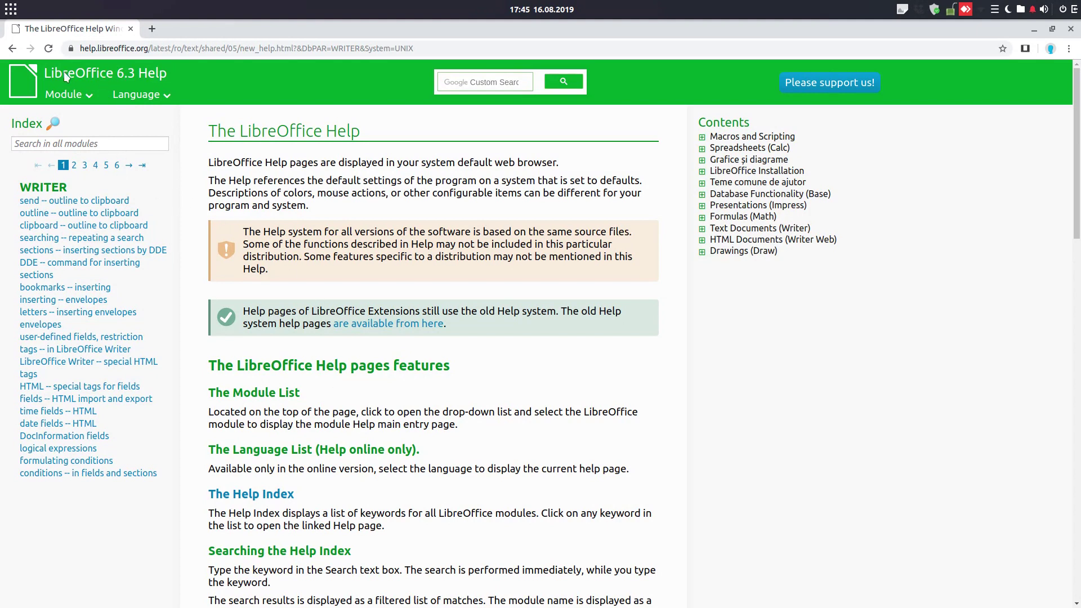
- Reload LibreOffice Help and search the index for 'regular' to open Using Regular Expressions
{"action": "left_click", "coordinate": [150, 49]}
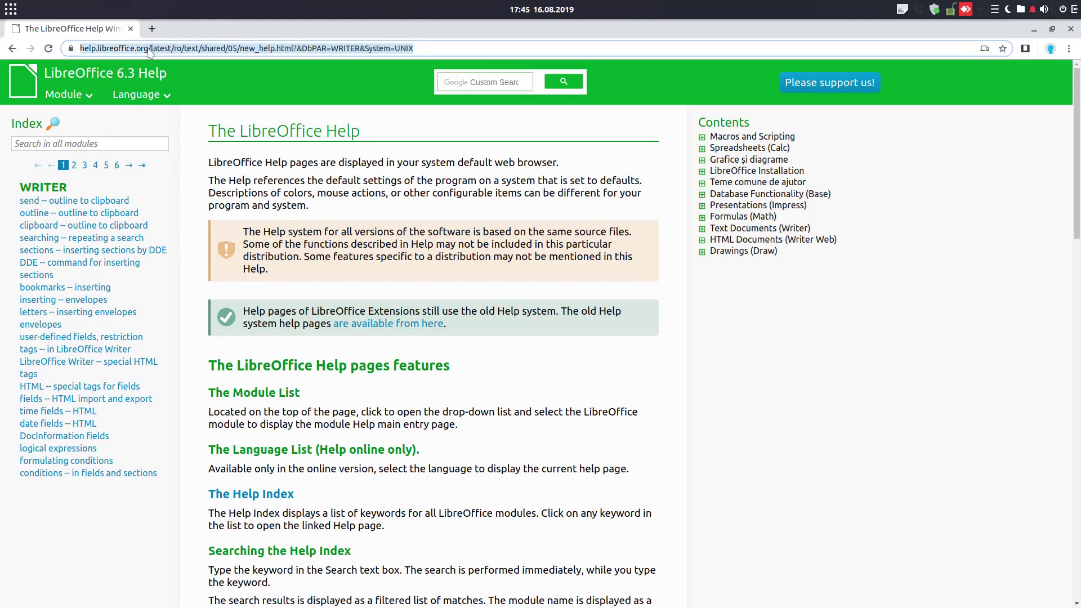
{"action": "type", "text": "help"}
{"action": "key", "text": "Return"}
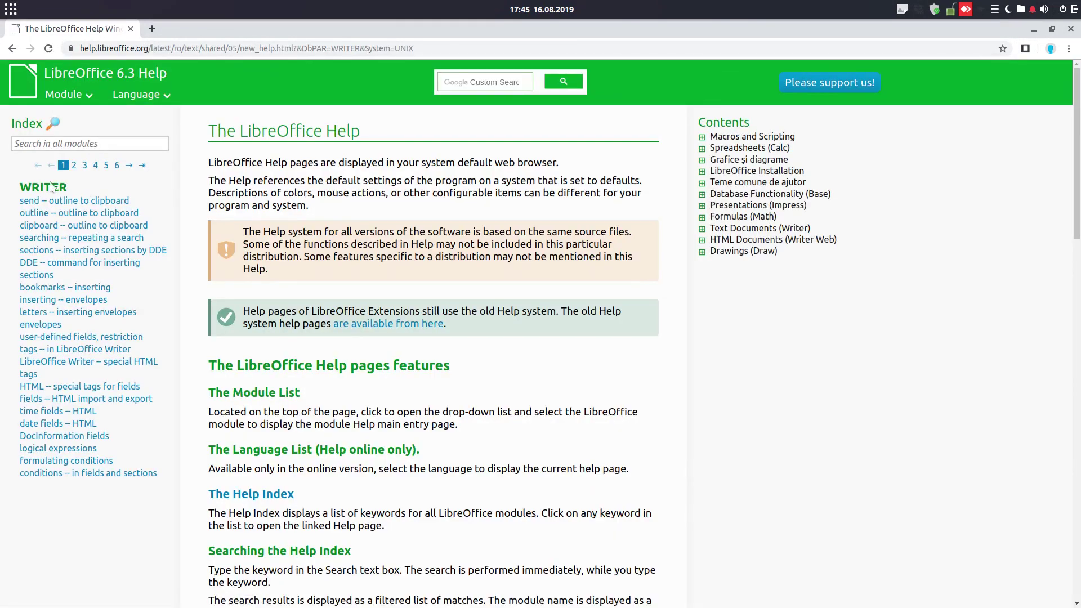
{"action": "left_click", "coordinate": [75, 144]}
{"action": "type", "text": "regular"}
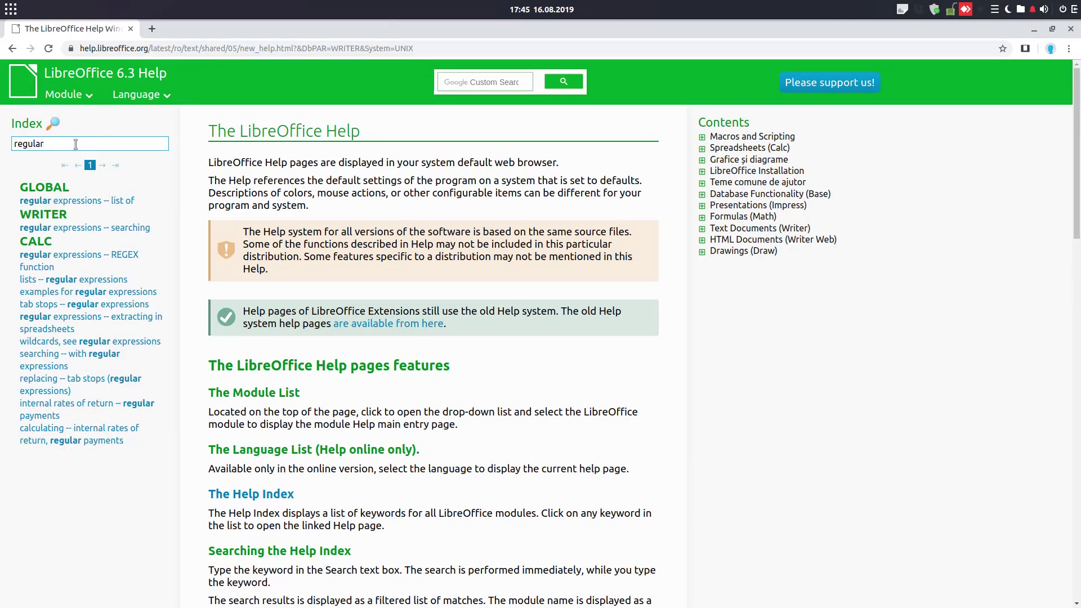
{"action": "left_click", "coordinate": [71, 228]}
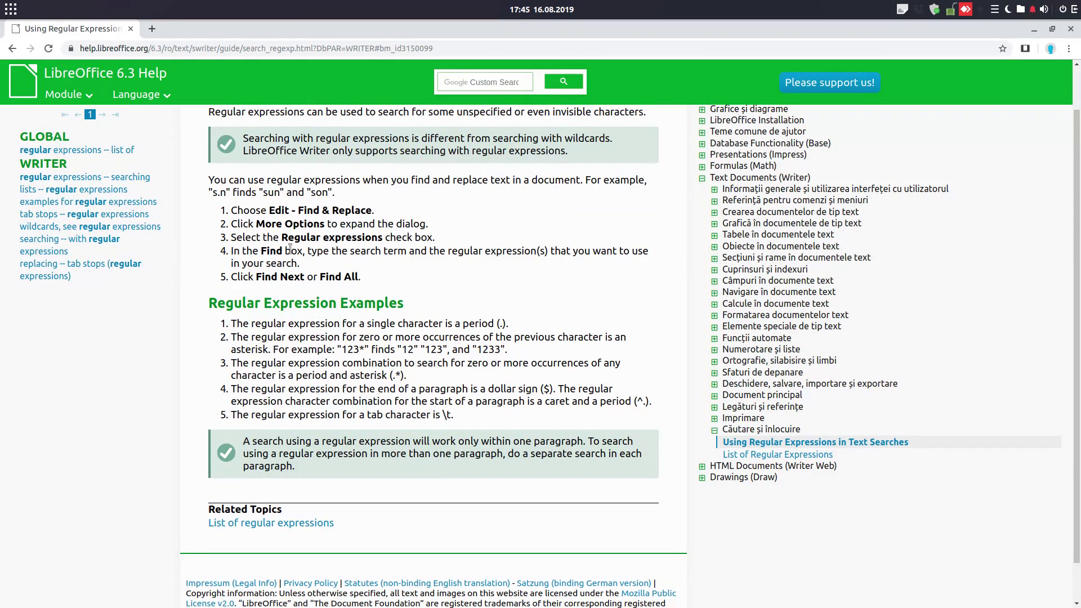
- Open and scroll through the List of Regular Expressions help page
{"action": "scroll", "coordinate": [328, 403], "scroll_direction": "down", "scroll_amount": 1}
{"action": "left_click", "coordinate": [304, 479]}
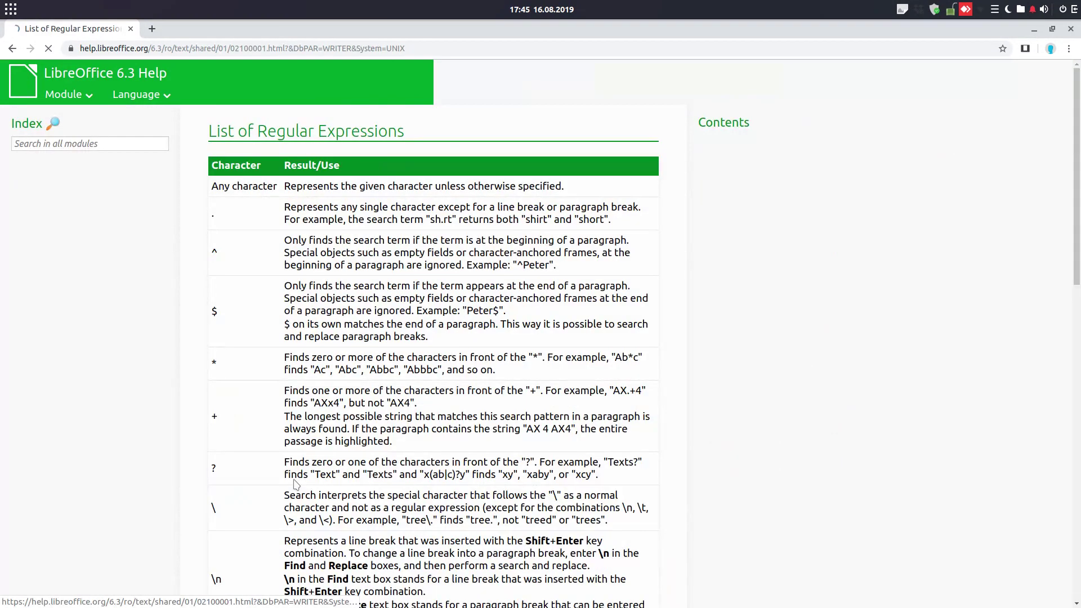
{"action": "scroll", "coordinate": [405, 268], "scroll_direction": "down", "scroll_amount": 4}
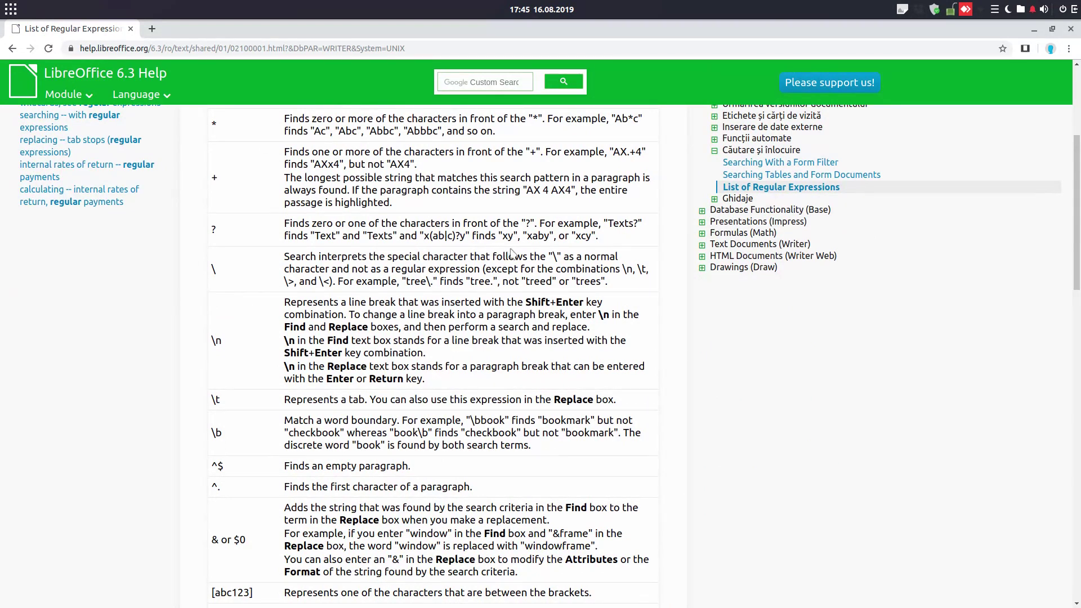
{"action": "scroll", "coordinate": [494, 267], "scroll_direction": "down", "scroll_amount": 3}
{"action": "scroll", "coordinate": [494, 269], "scroll_direction": "down", "scroll_amount": 10}
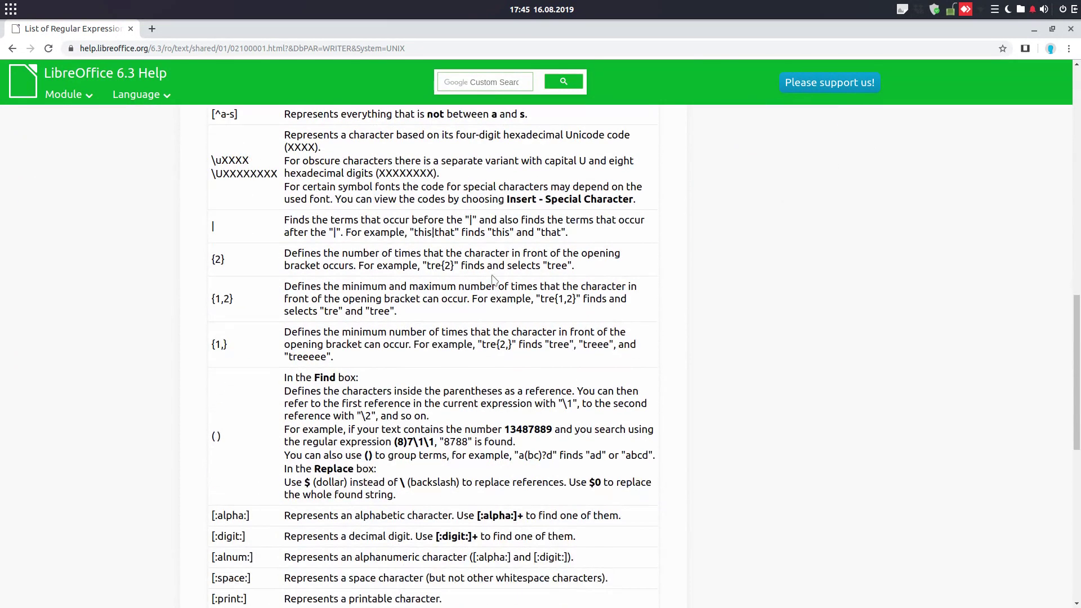
{"action": "scroll", "coordinate": [493, 281], "scroll_direction": "down", "scroll_amount": 2}
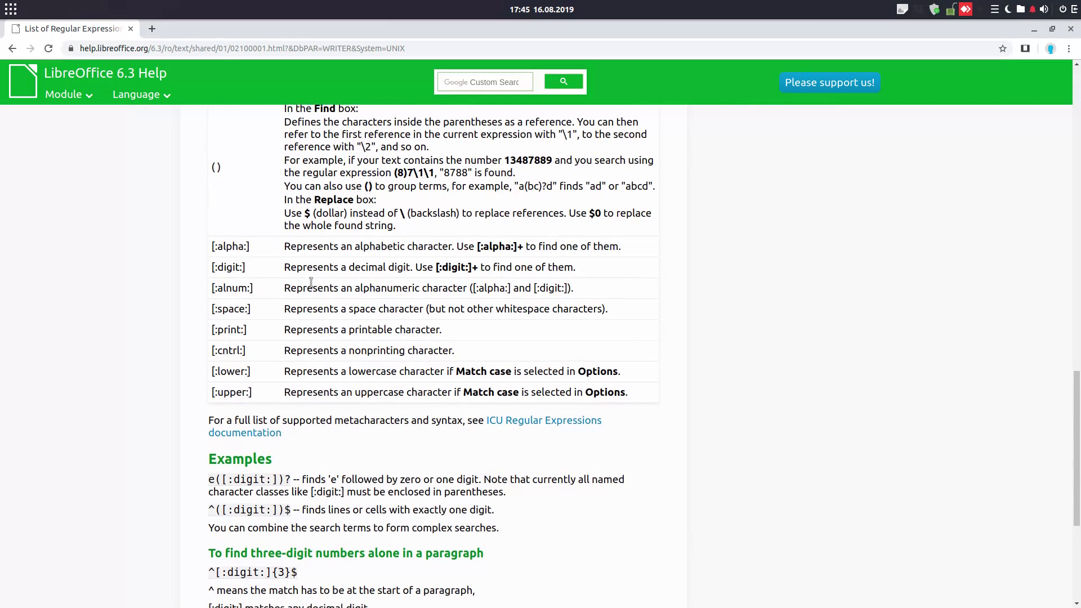
{"action": "scroll", "coordinate": [310, 282], "scroll_direction": "down", "scroll_amount": 2}
{"action": "scroll", "coordinate": [313, 288], "scroll_direction": "down", "scroll_amount": 2}
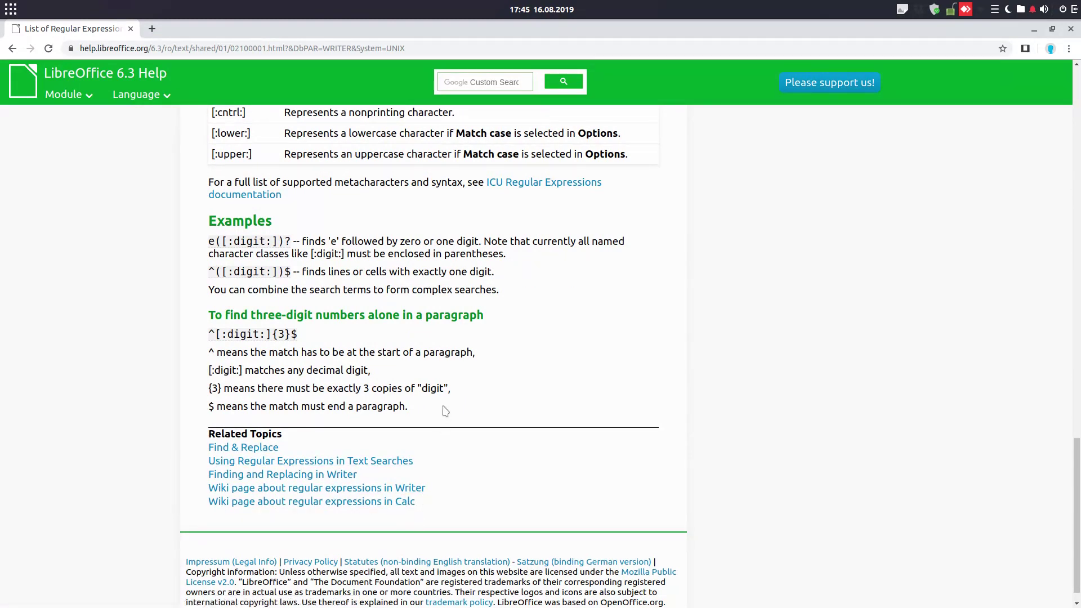
- Back in Writer, show Help > About LibreOffice with the installed version details
{"action": "key", "text": "alt+Tab"}
{"action": "key", "text": "alt+Tab"}
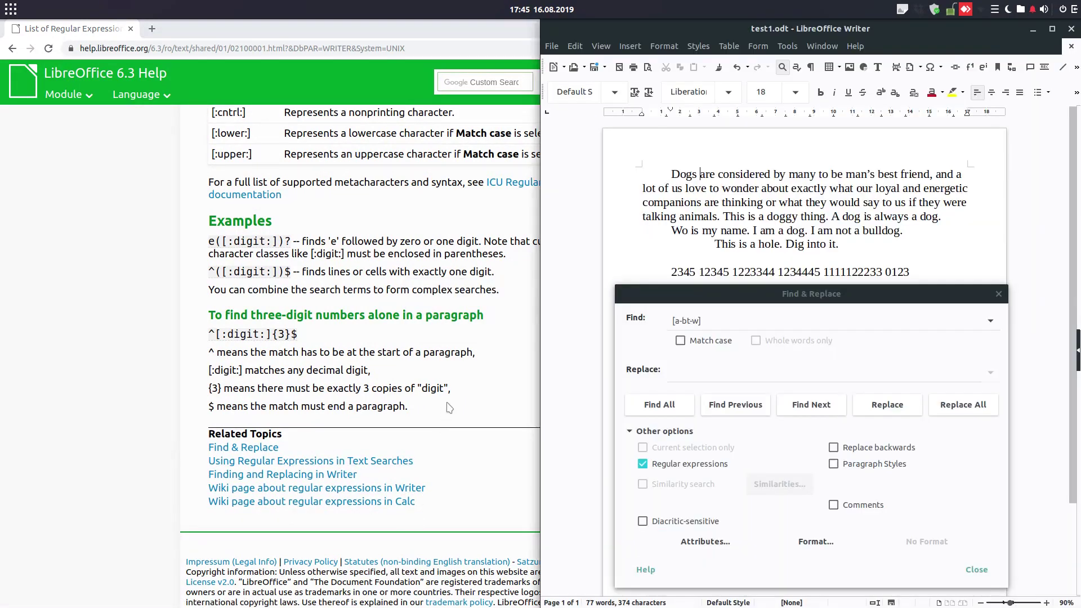
{"action": "left_click", "coordinate": [855, 46]}
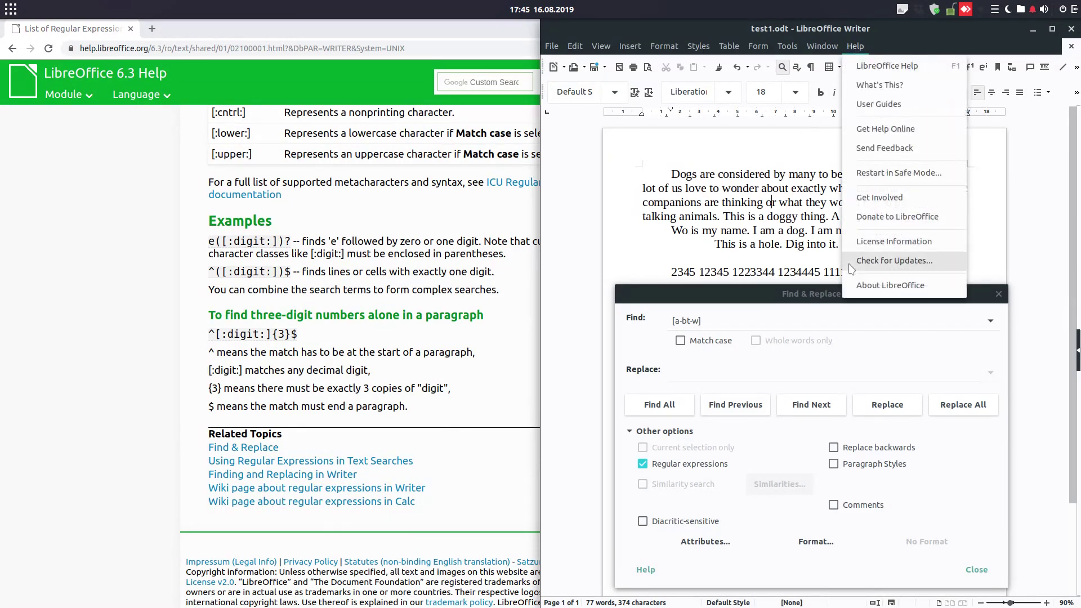
{"action": "left_click", "coordinate": [857, 288]}
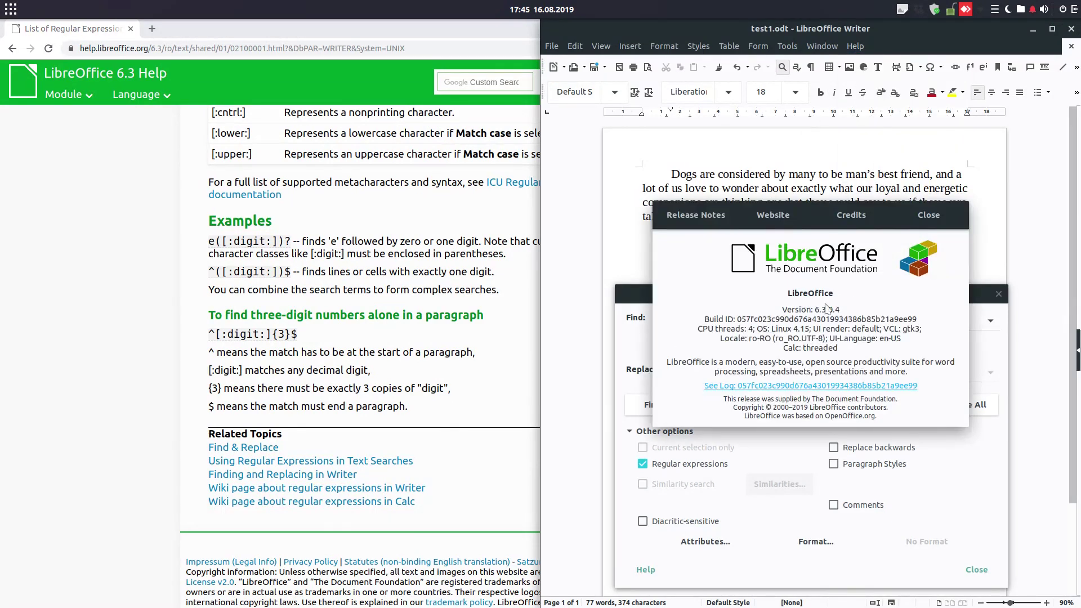